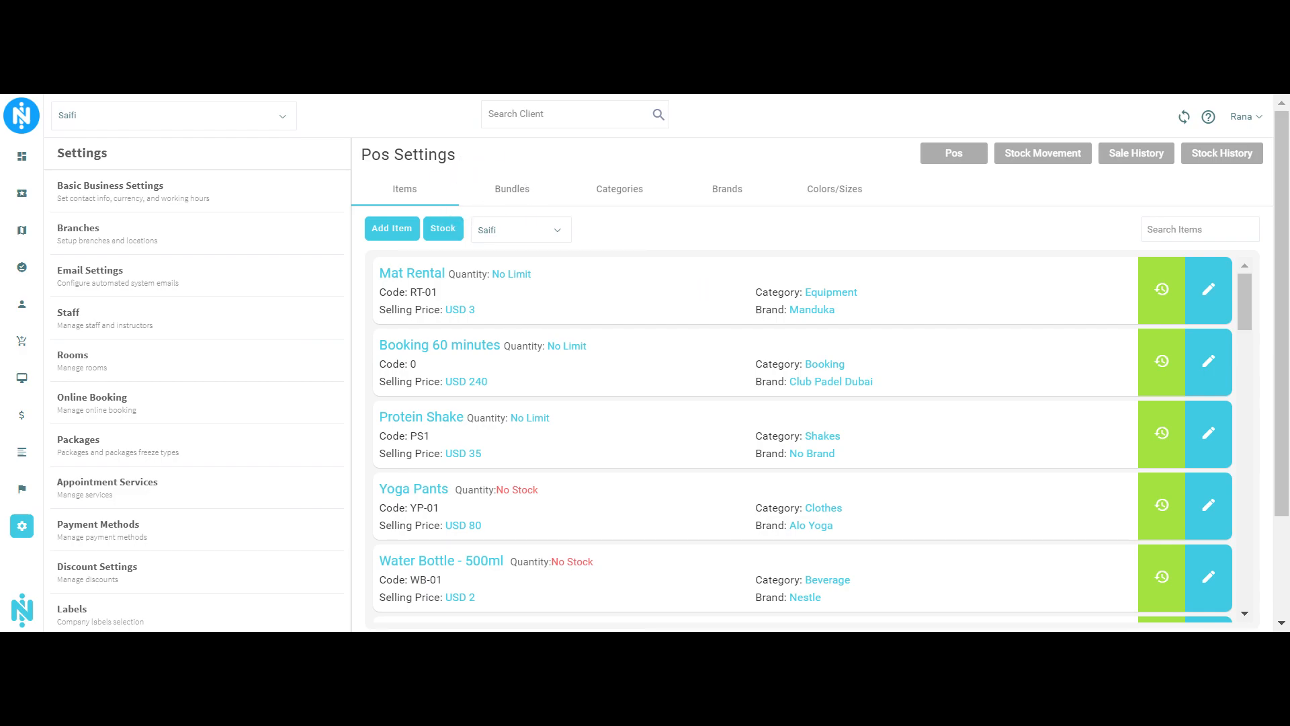
# - Go to the POS stock and settings page and show the item categories list
pyautogui.moveTo(30, 527)
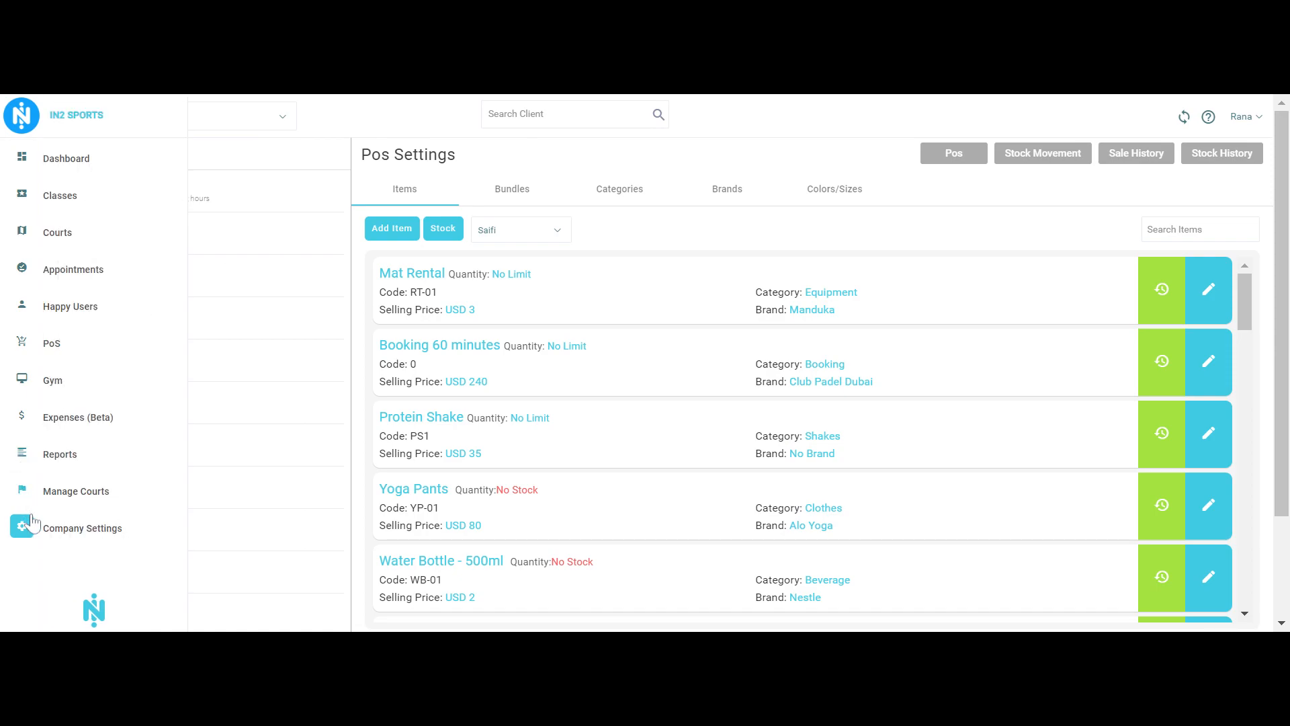
pyautogui.click(47, 531)
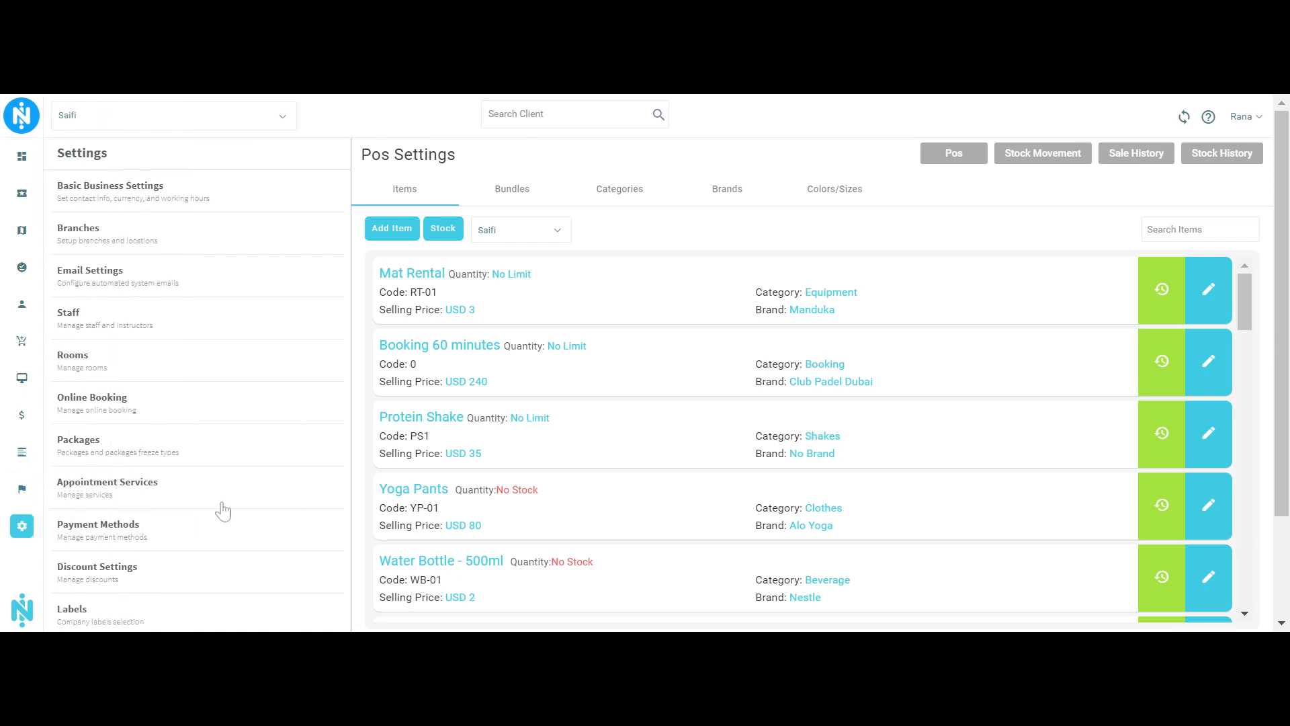
pyautogui.scroll(-2, 223, 510)
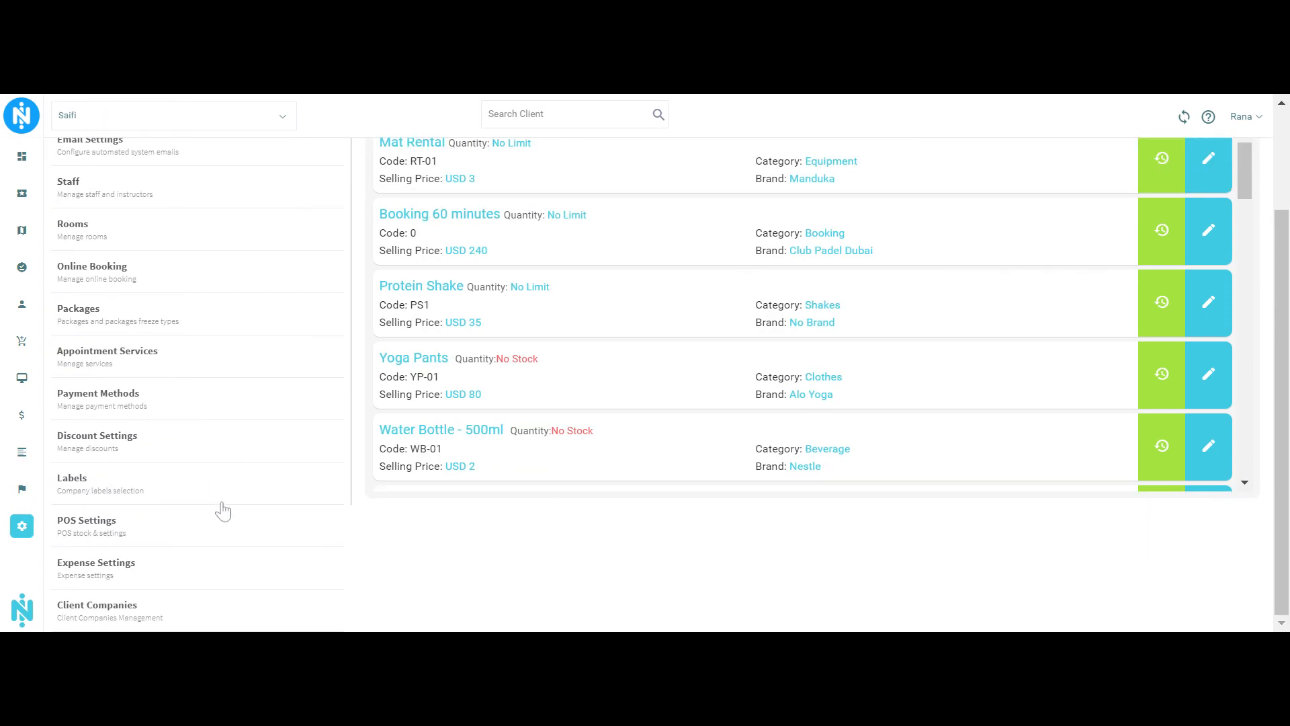
pyautogui.click(146, 538)
pyautogui.scroll(2, 528, 400)
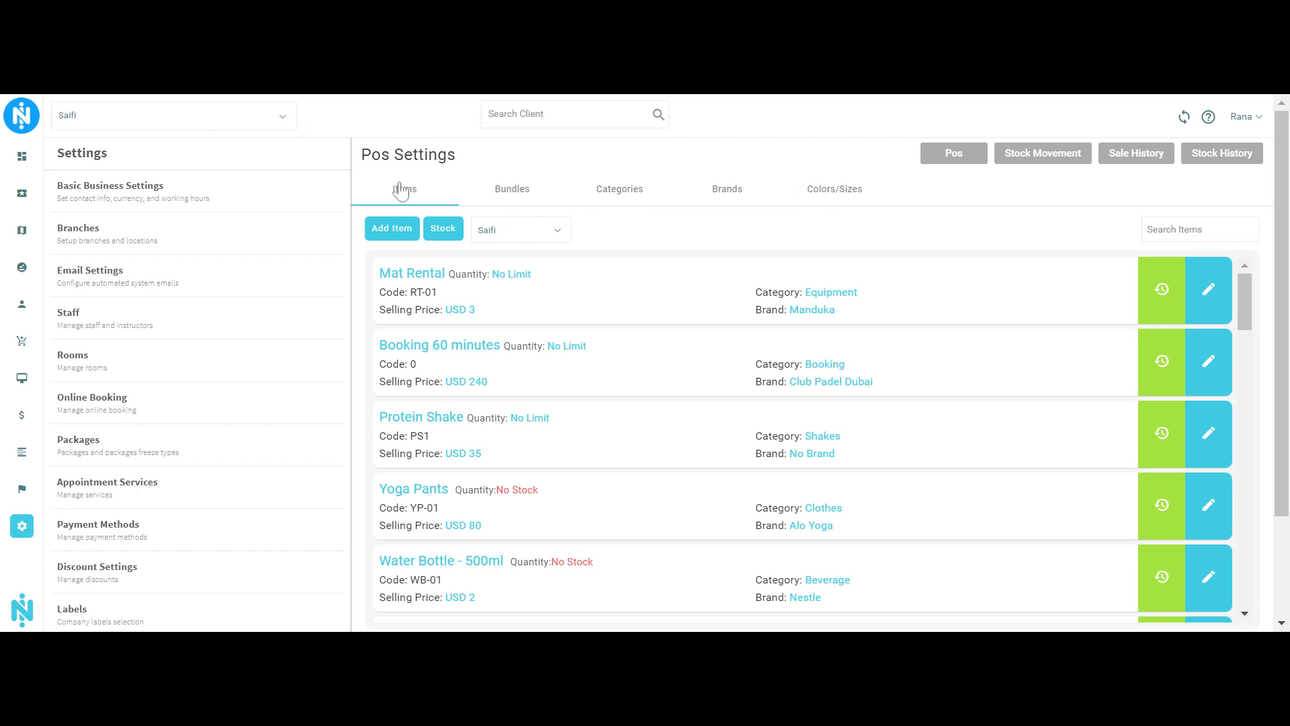
pyautogui.click(616, 195)
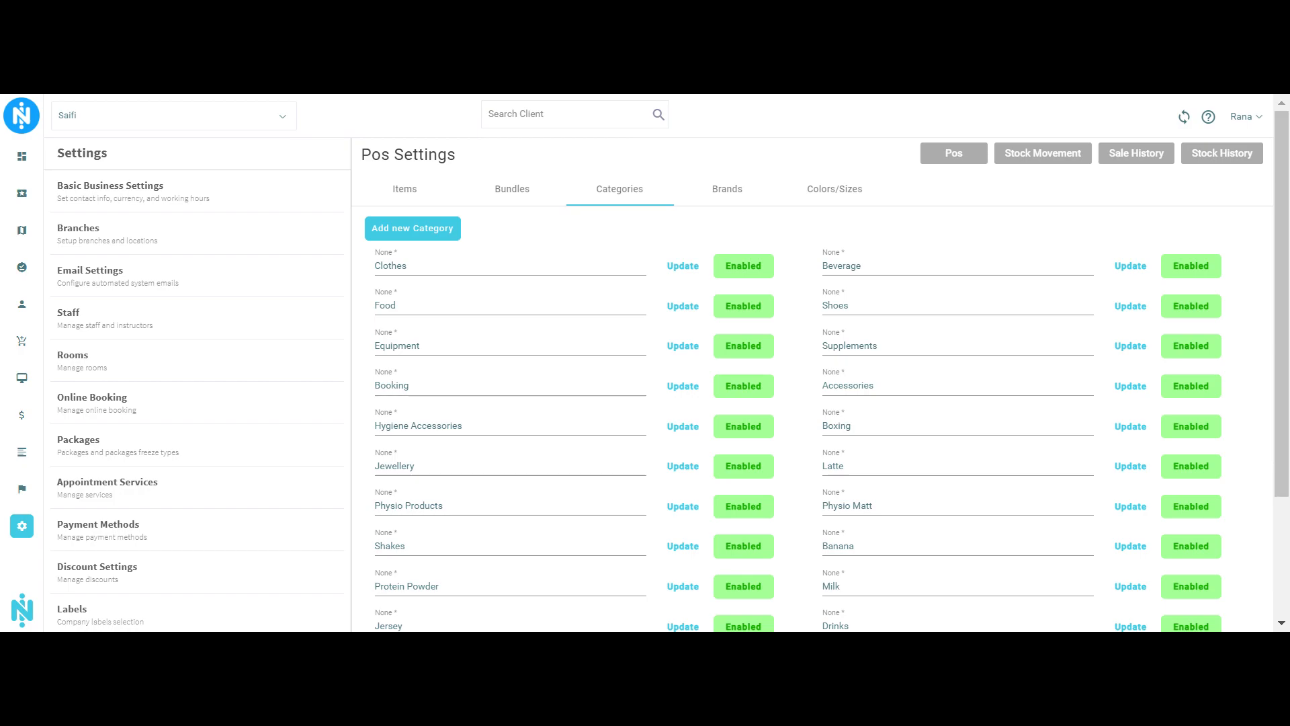
# - Add and save a new category named Clothing
pyautogui.click(411, 235)
pyautogui.scroll(-3, 589, 386)
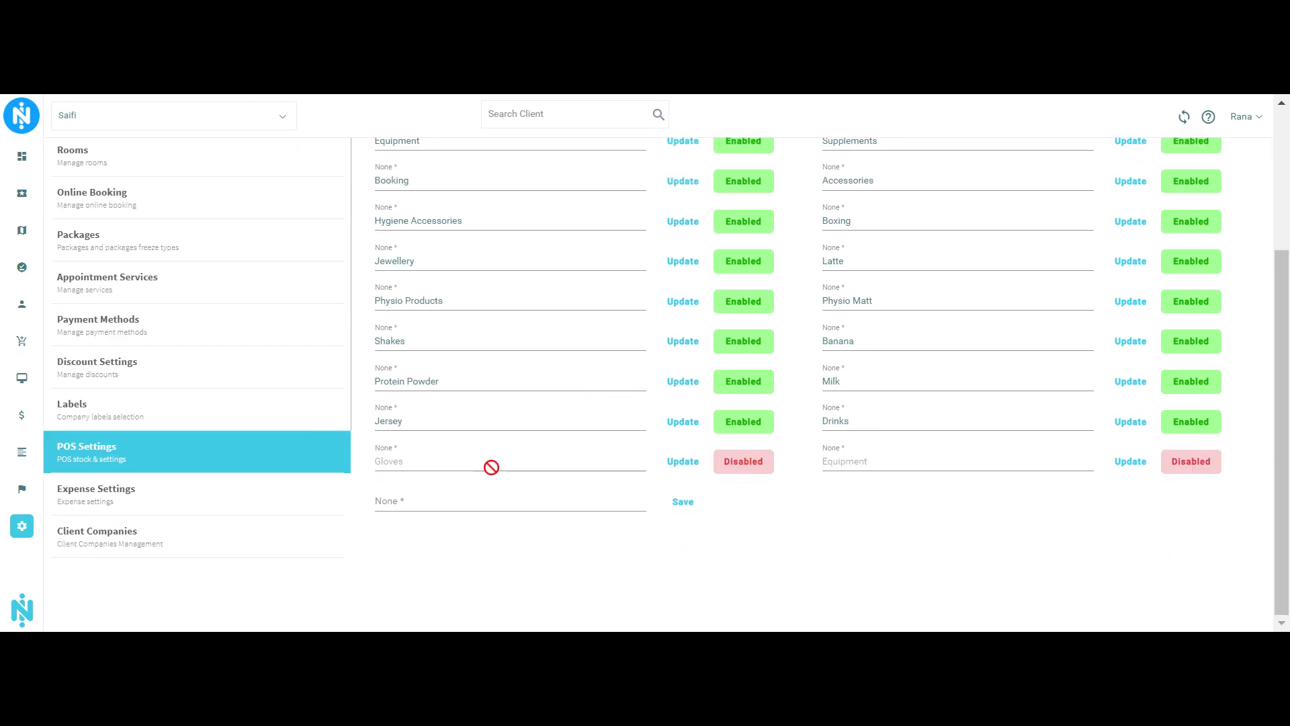
pyautogui.click(430, 502)
pyautogui.write('Clothing')
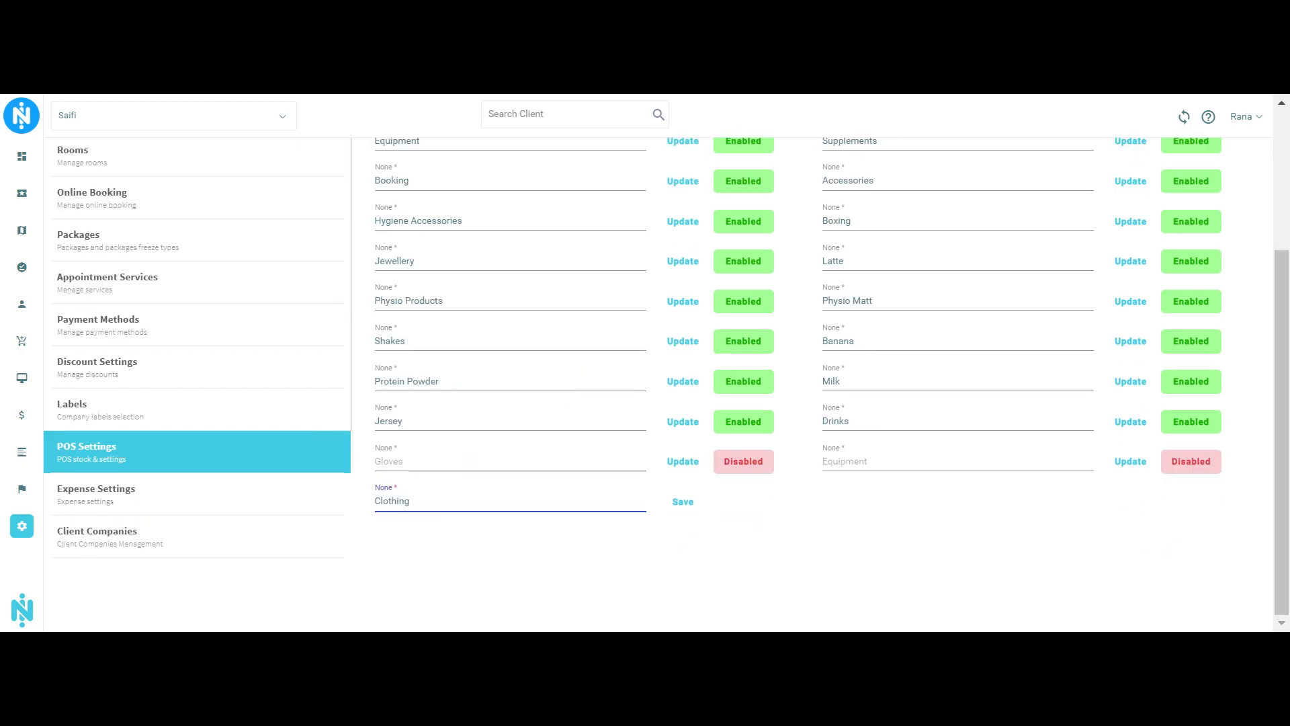
pyautogui.click(687, 505)
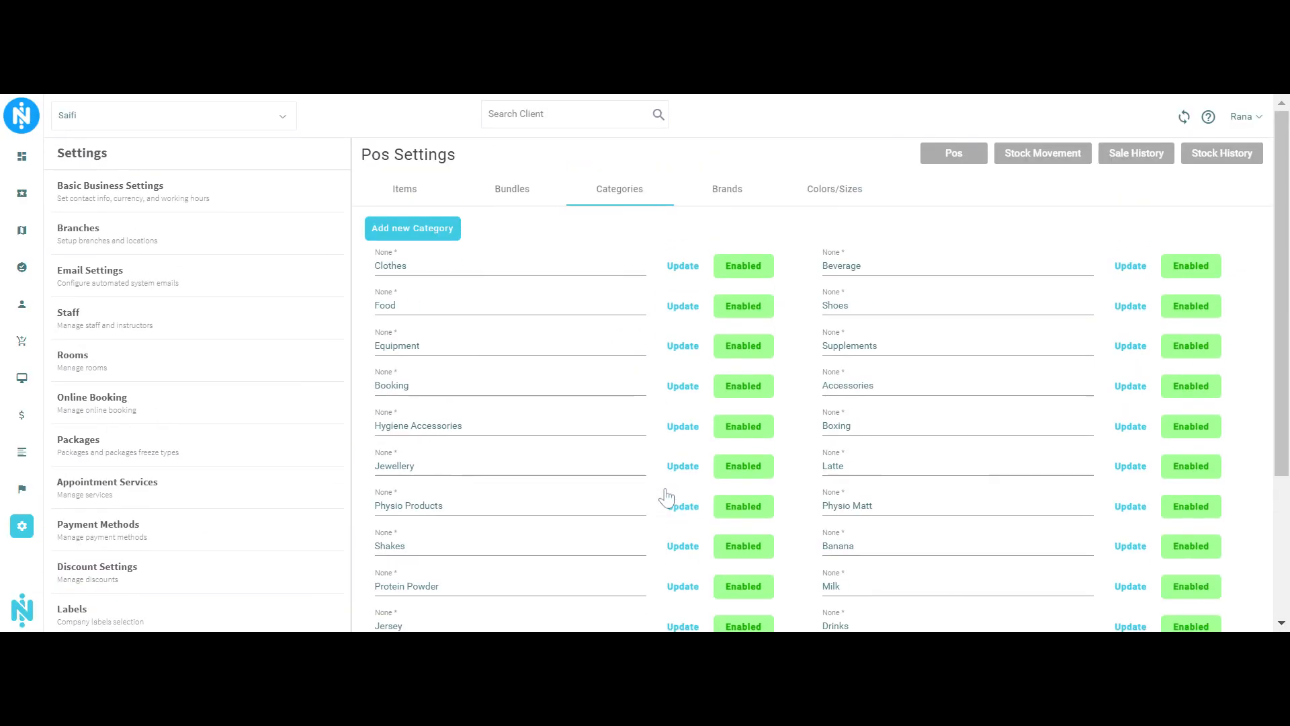
# - Add and save a second category named Protein Bars
pyautogui.click(413, 232)
pyautogui.scroll(-3, 733, 494)
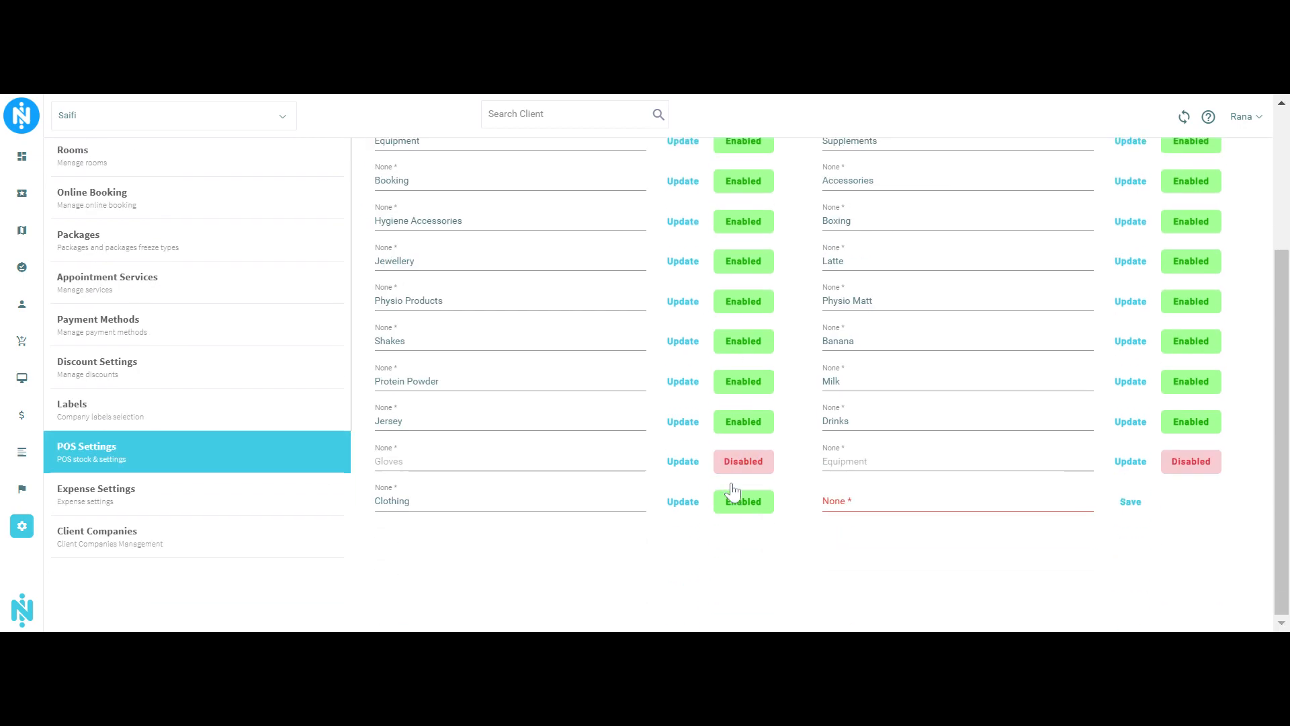
pyautogui.click(833, 500)
pyautogui.write('Protein Bars')
pyautogui.click(1132, 503)
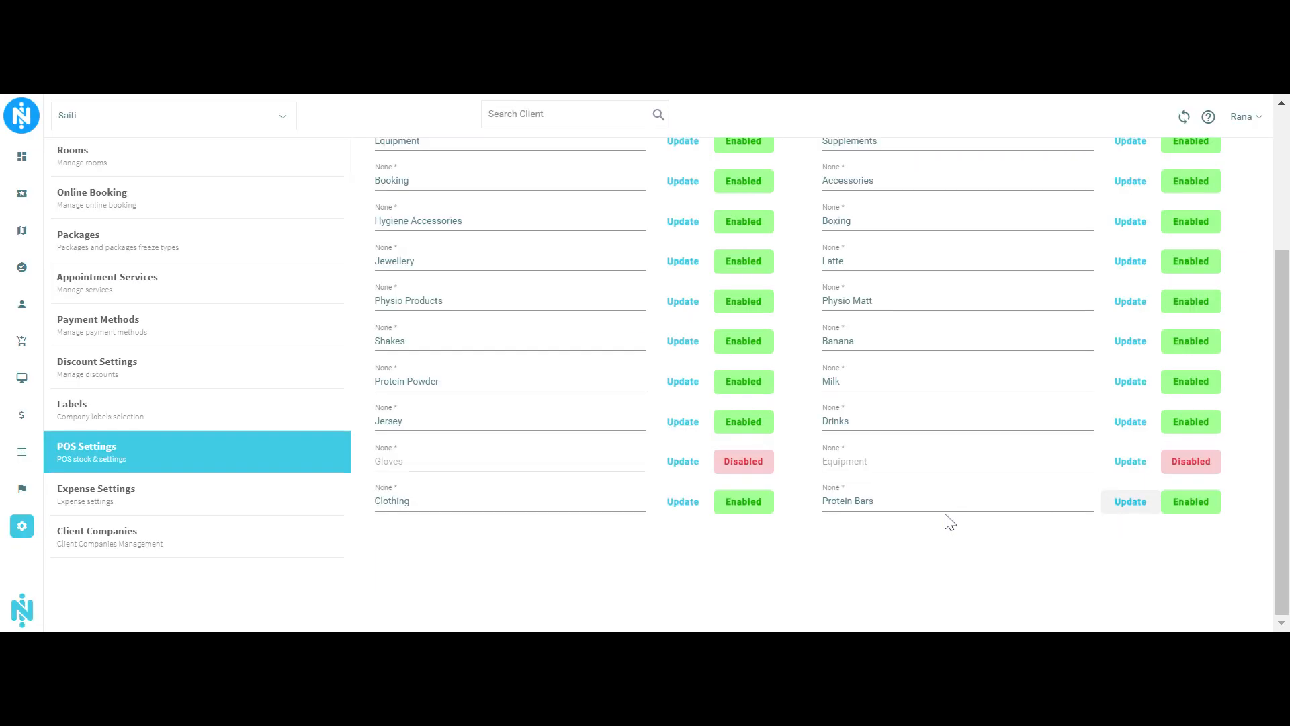
pyautogui.scroll(3, 949, 521)
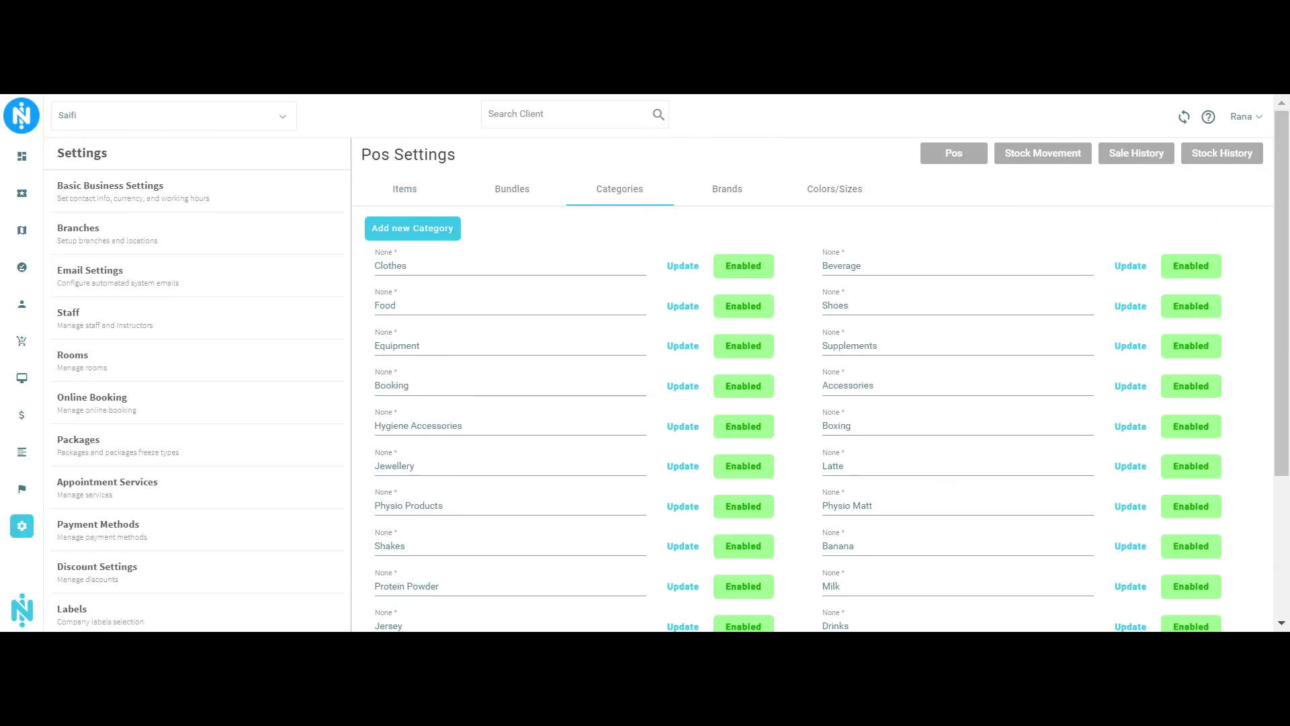
# - In the Brands list, add a new brand row named AMP and save it
pyautogui.click(737, 198)
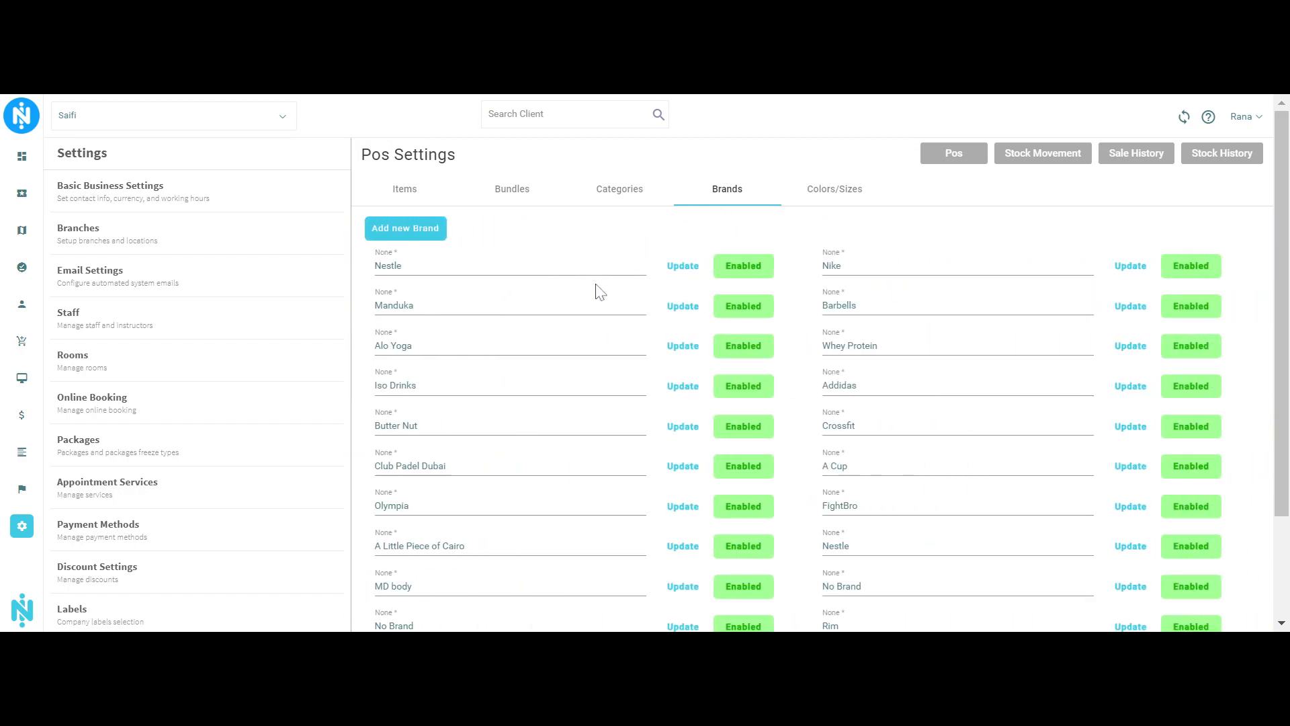
pyautogui.scroll(-3, 600, 291)
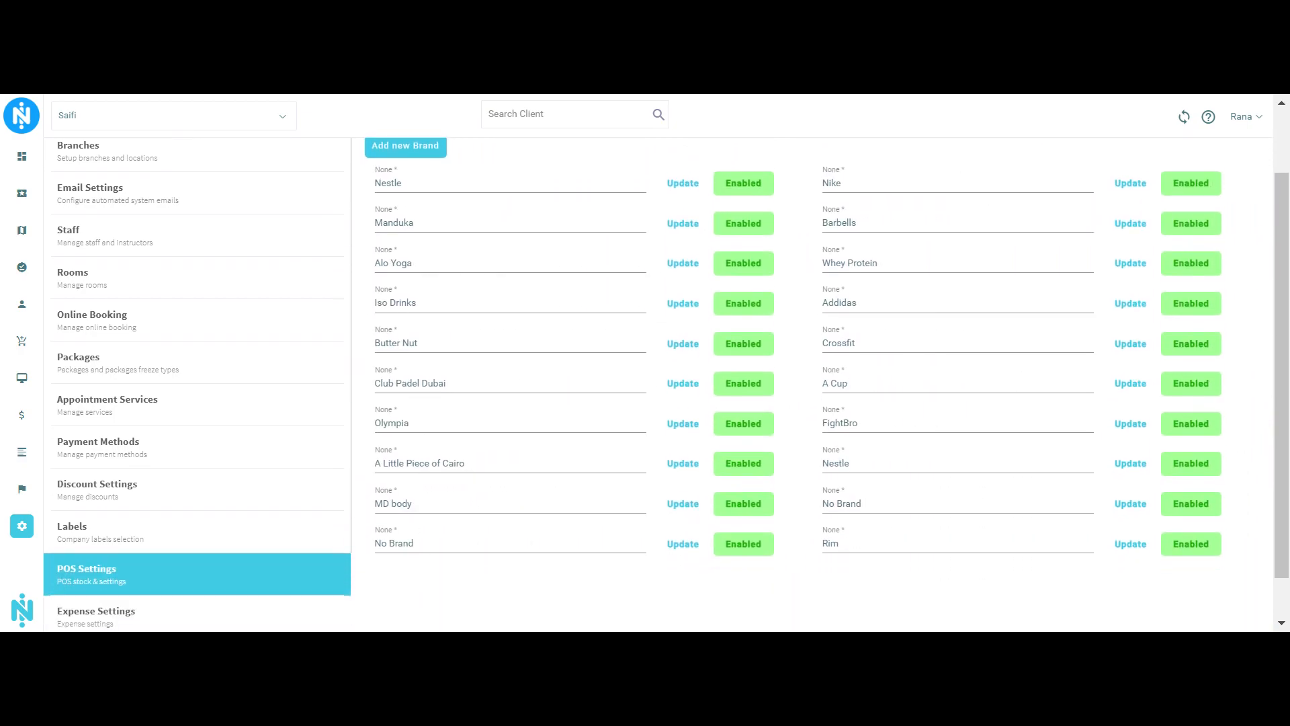
pyautogui.scroll(3, 482, 244)
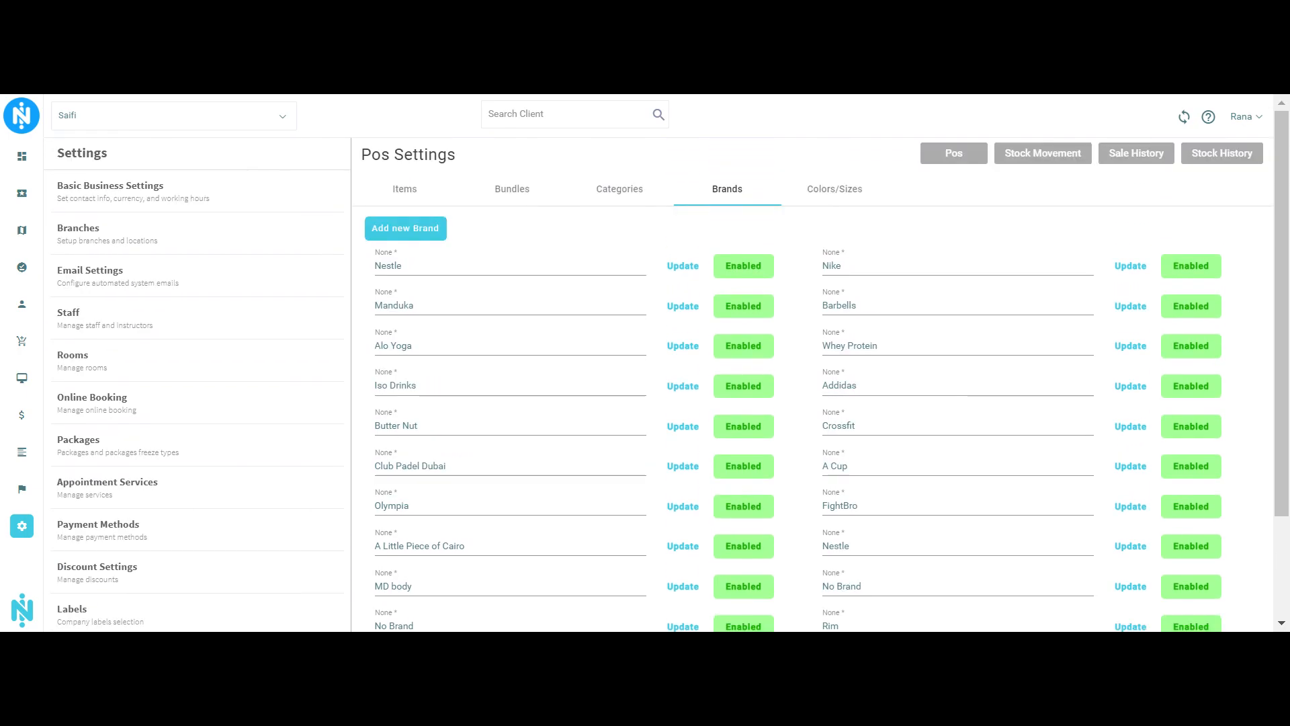
pyautogui.click(418, 231)
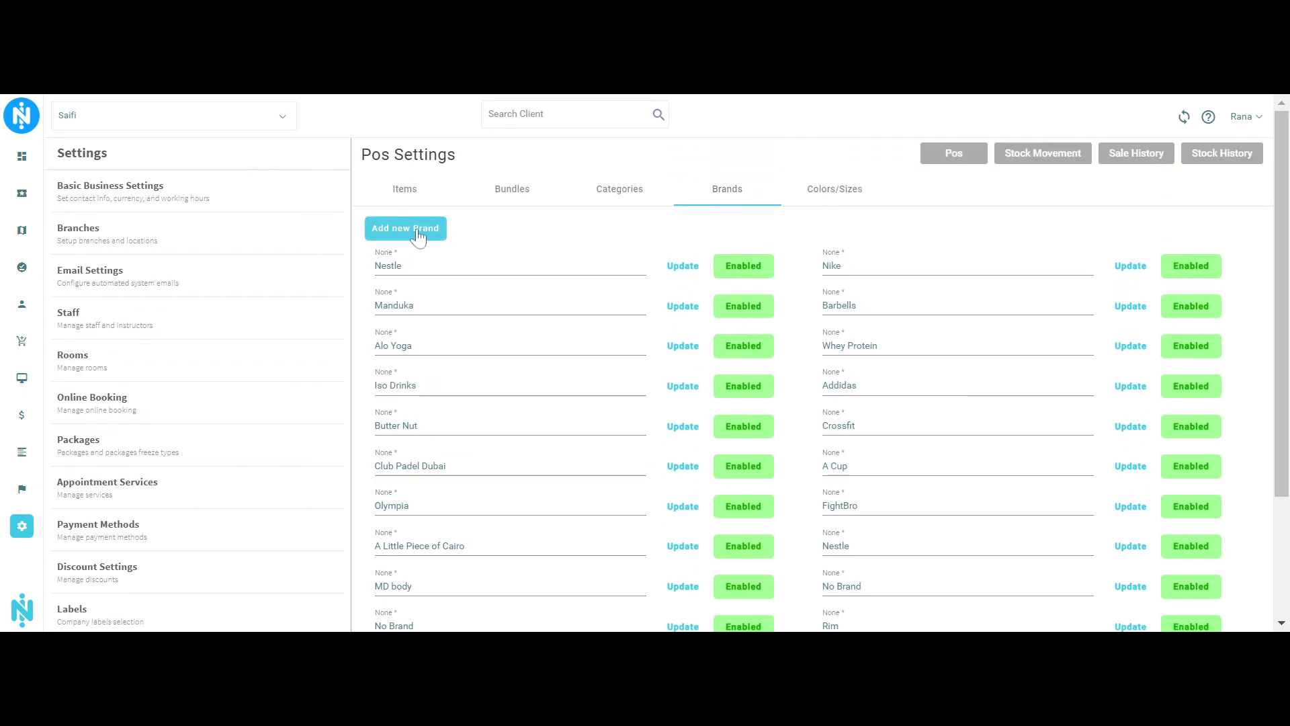
pyautogui.scroll(-5, 417, 235)
pyautogui.click(457, 514)
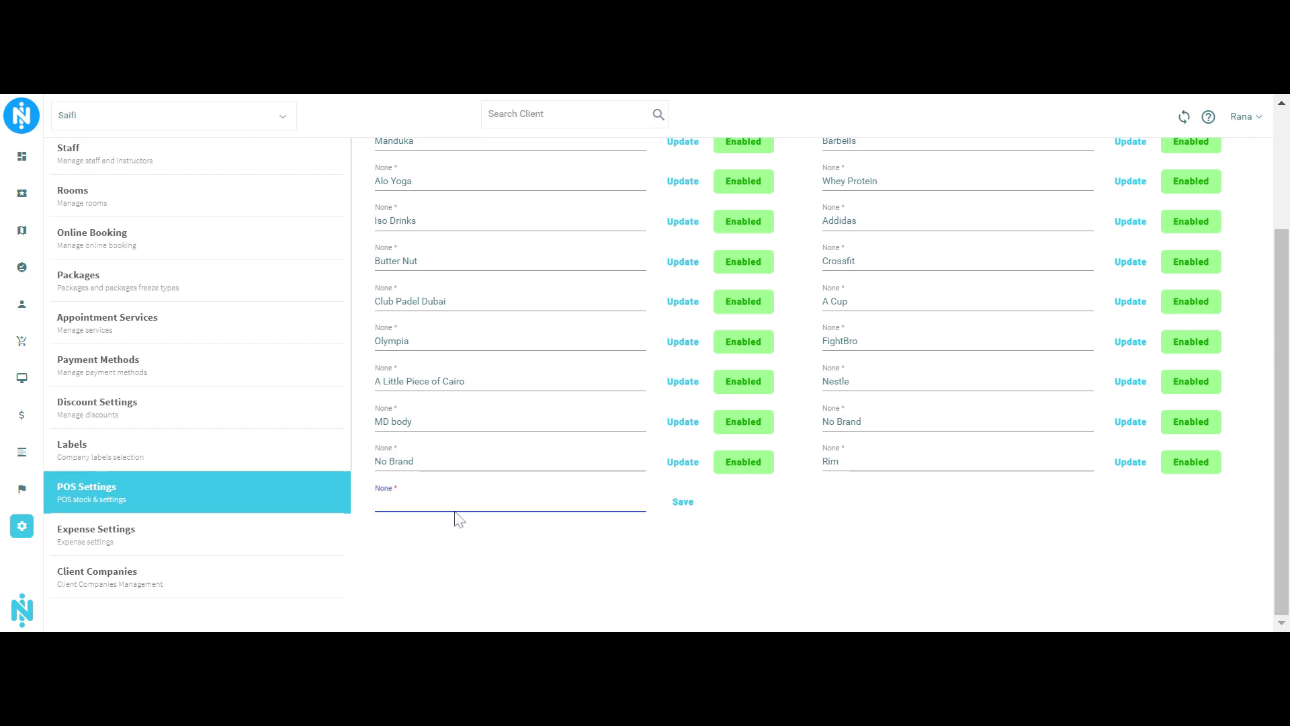
pyautogui.write('AMP')
pyautogui.click(683, 501)
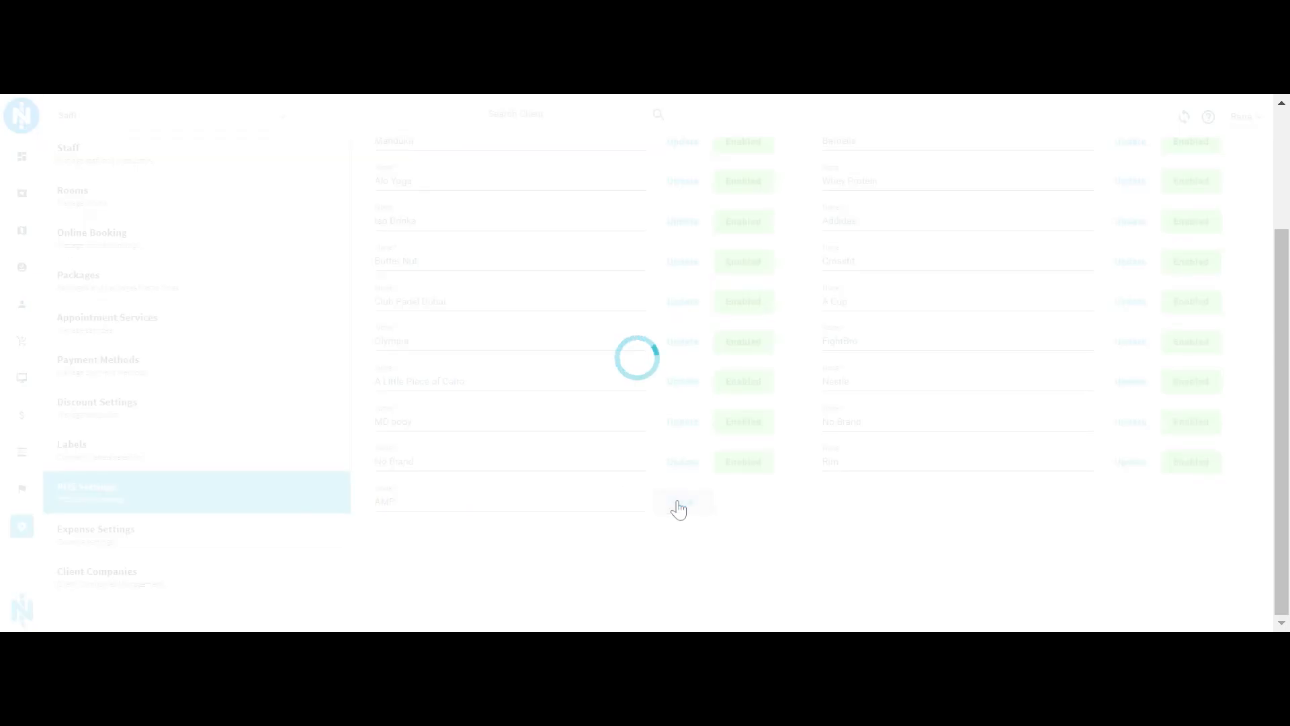
pyautogui.scroll(3, 639, 196)
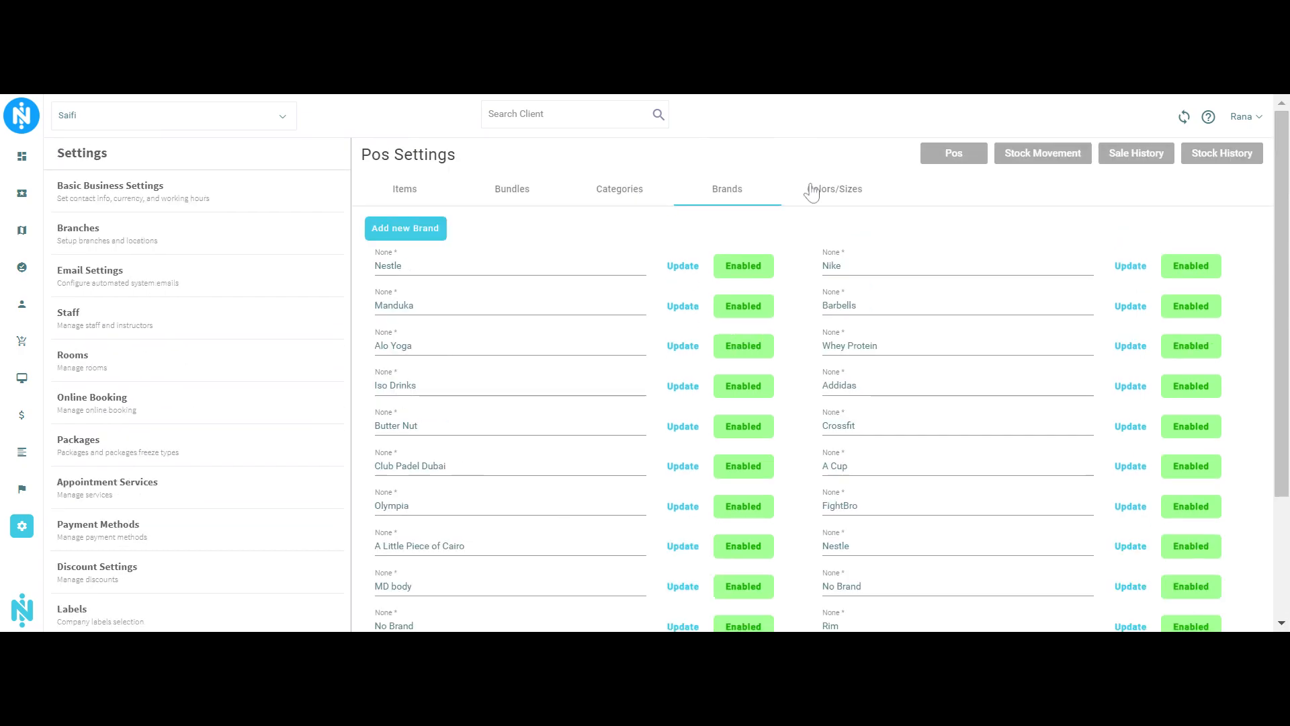
# - Add new colour and size rows, entering Red and Large
pyautogui.click(813, 191)
pyautogui.click(403, 232)
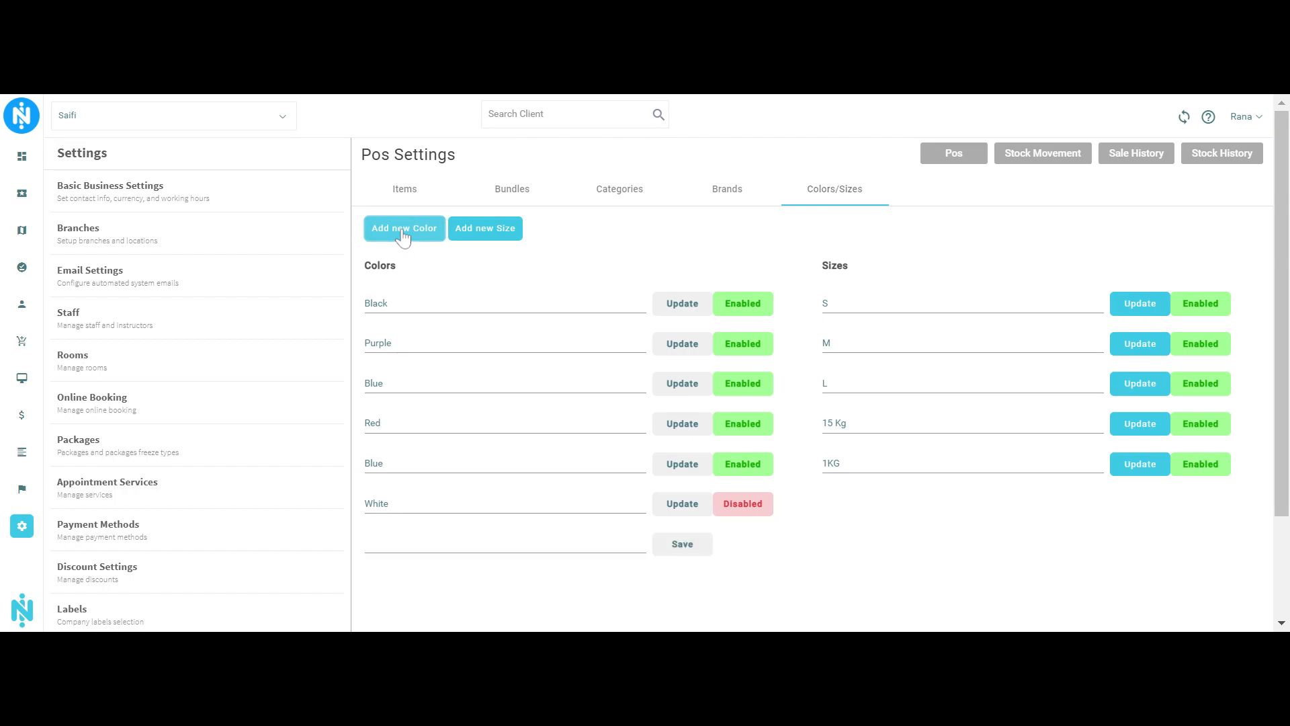
pyautogui.click(481, 231)
pyautogui.click(867, 500)
pyautogui.click(535, 544)
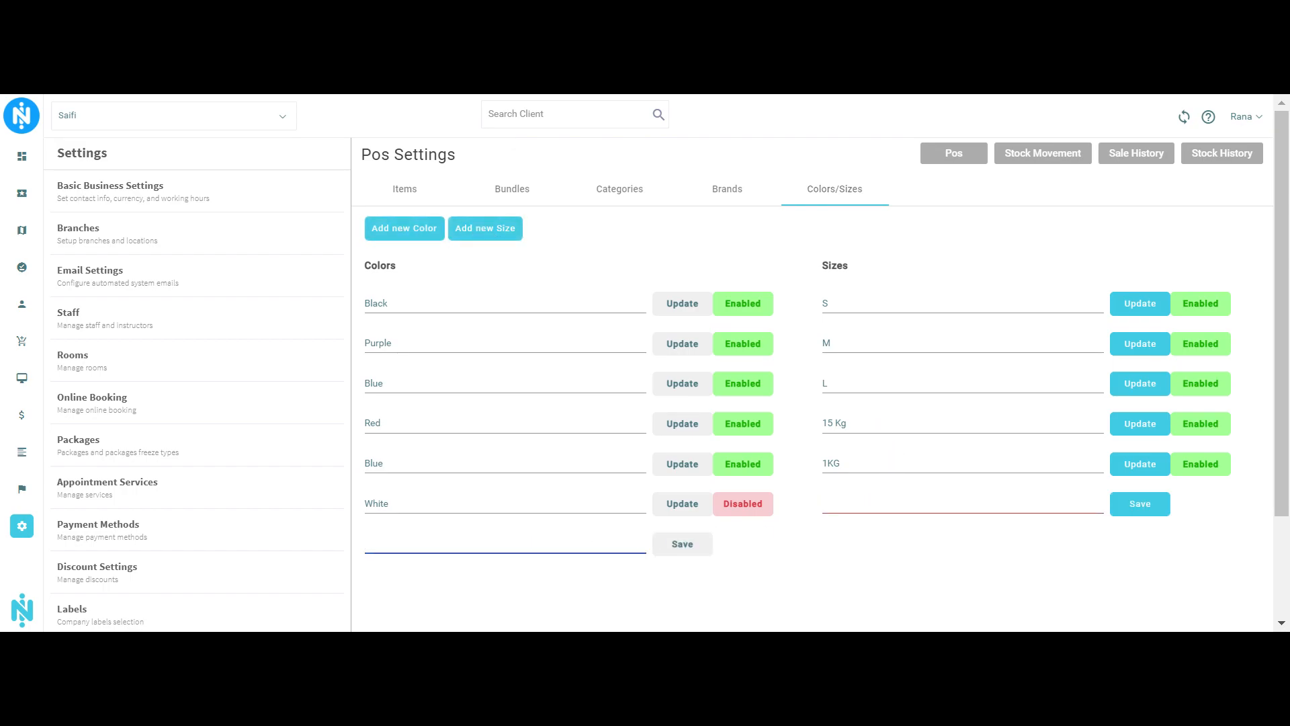
pyautogui.write('Red')
pyautogui.click(867, 503)
pyautogui.write('Large')
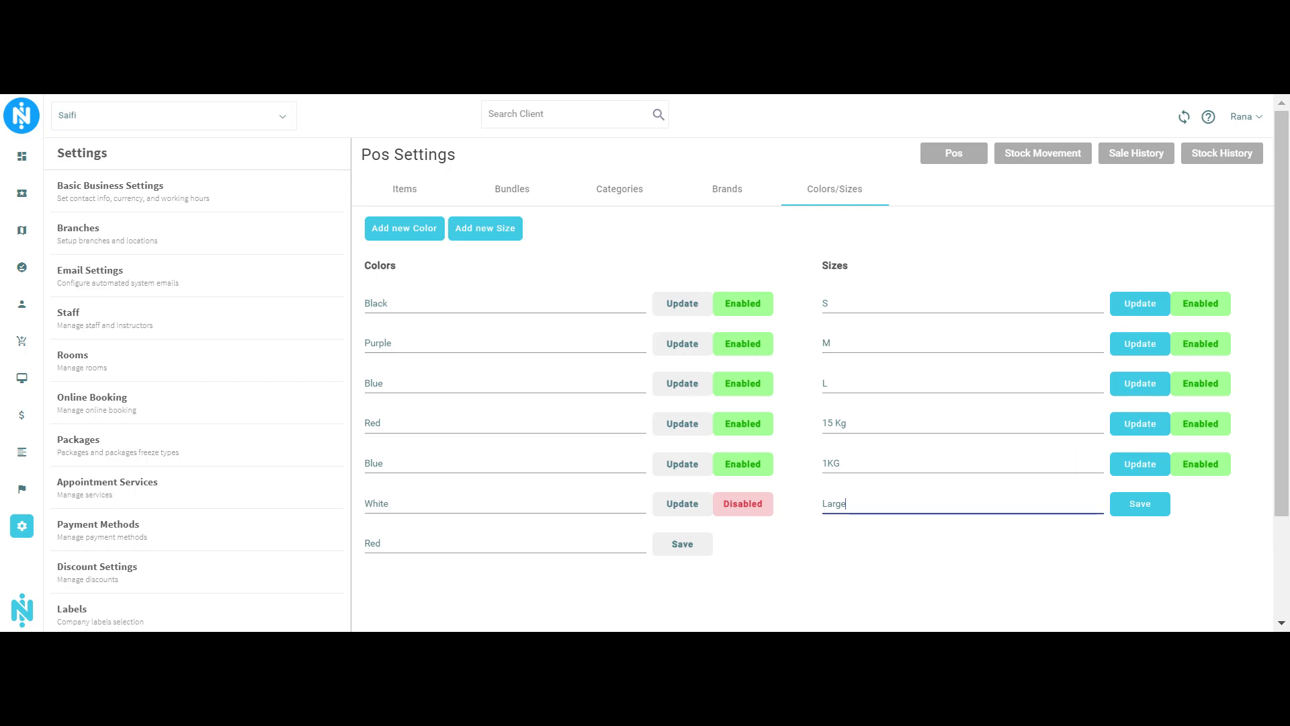
# - Save the Large size and Red colour, confirming each message, then return to Colors/Sizes
pyautogui.click(1136, 503)
pyautogui.click(631, 413)
pyautogui.click(672, 544)
pyautogui.click(631, 413)
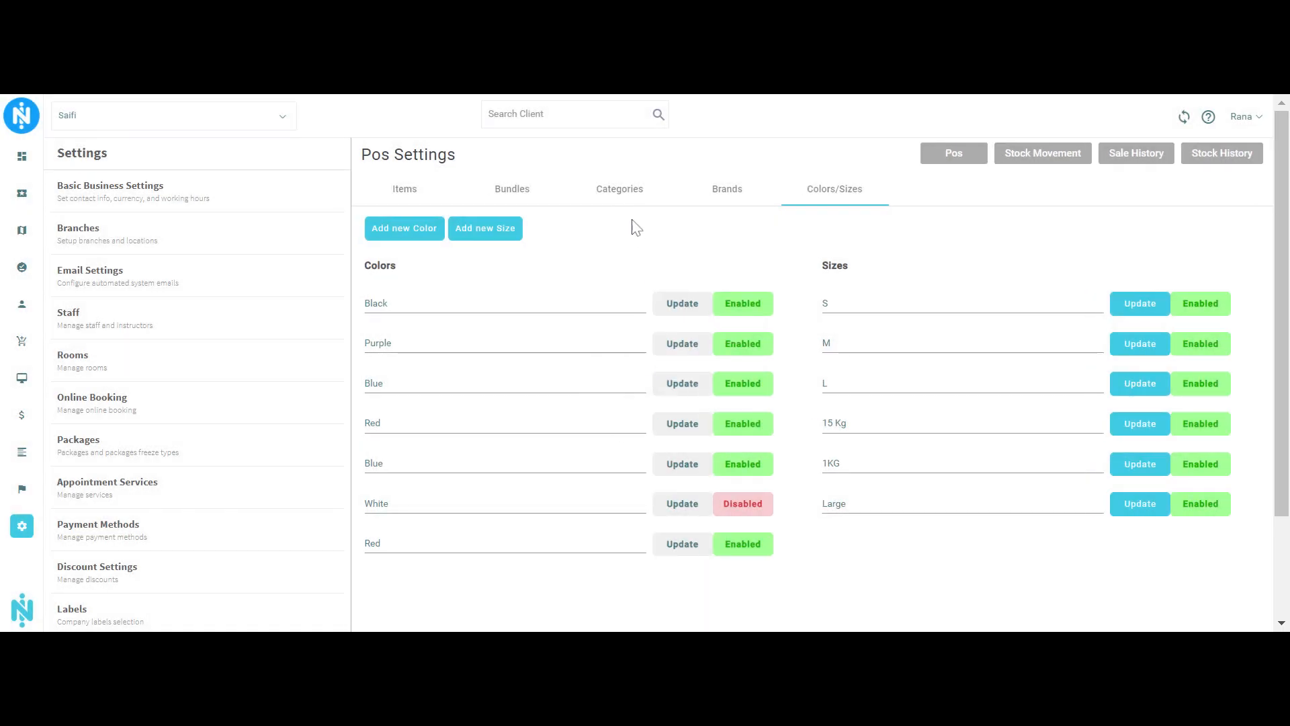
pyautogui.click(620, 193)
pyautogui.click(726, 194)
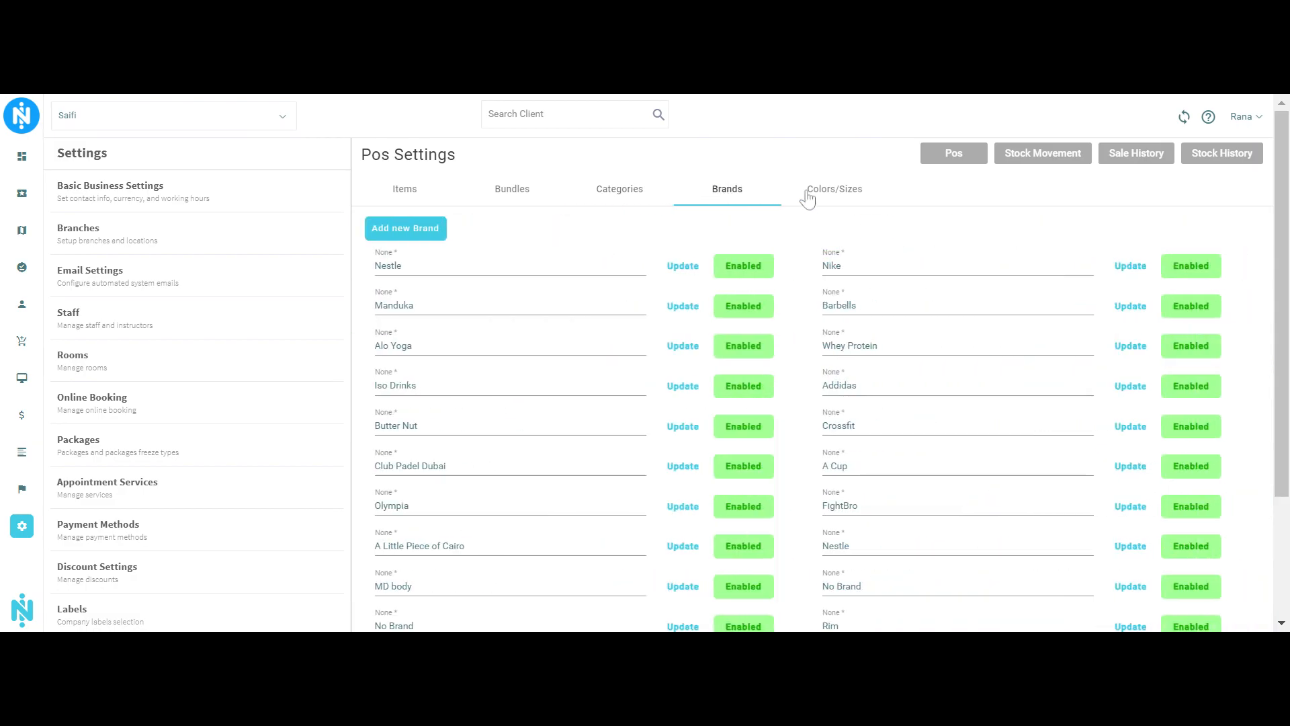
pyautogui.click(808, 196)
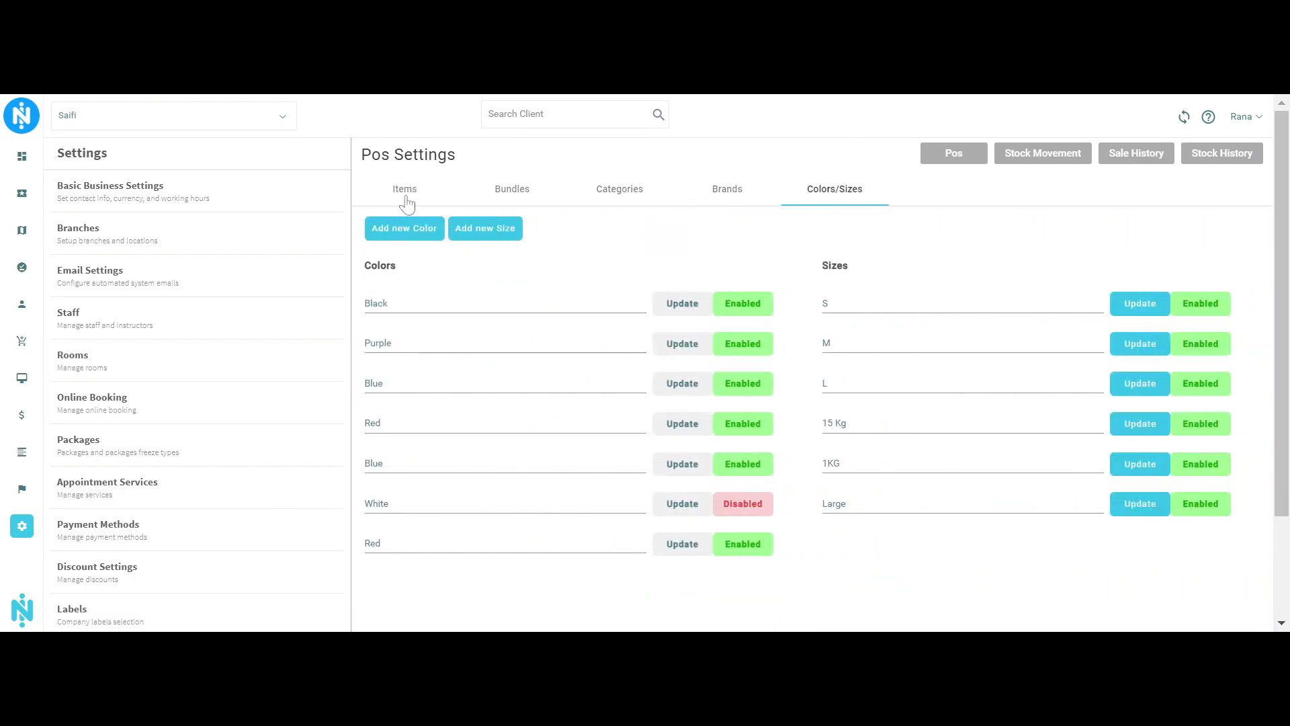
# - Start a new POS item named 'Protein bar - Chocolate' with minimum quantity 5
pyautogui.click(406, 198)
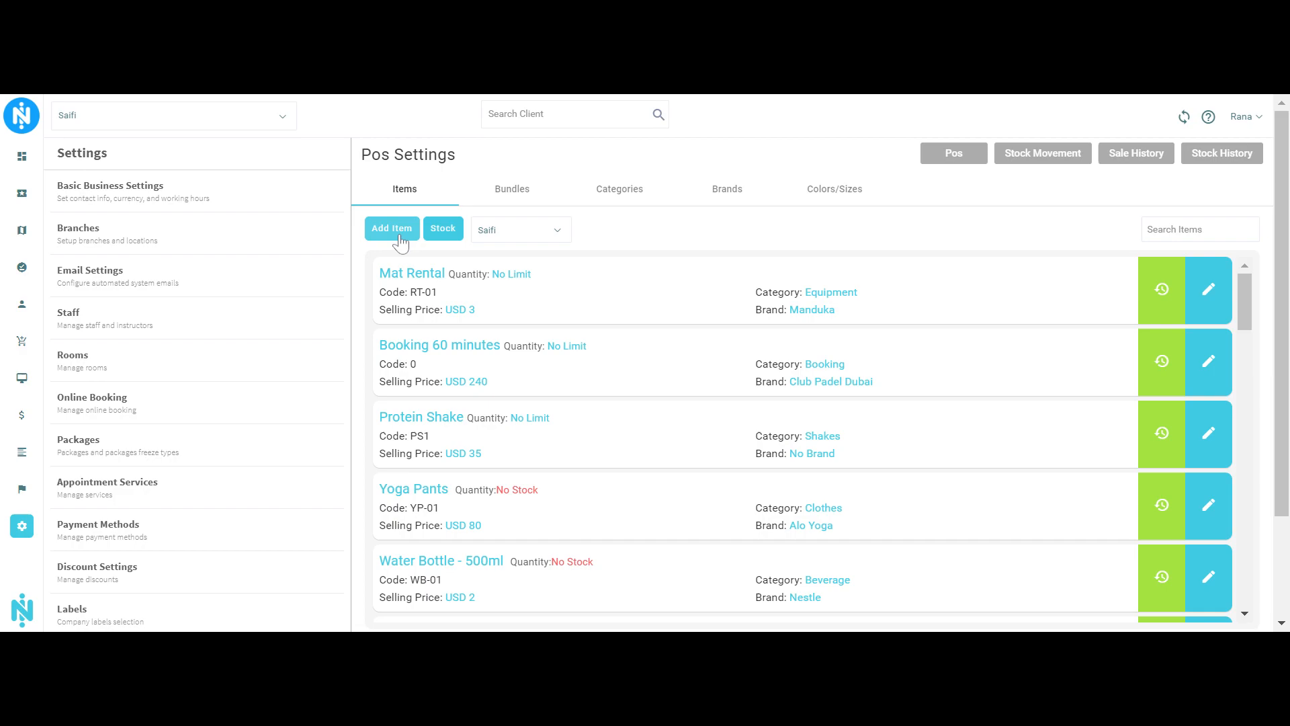
pyautogui.click(396, 231)
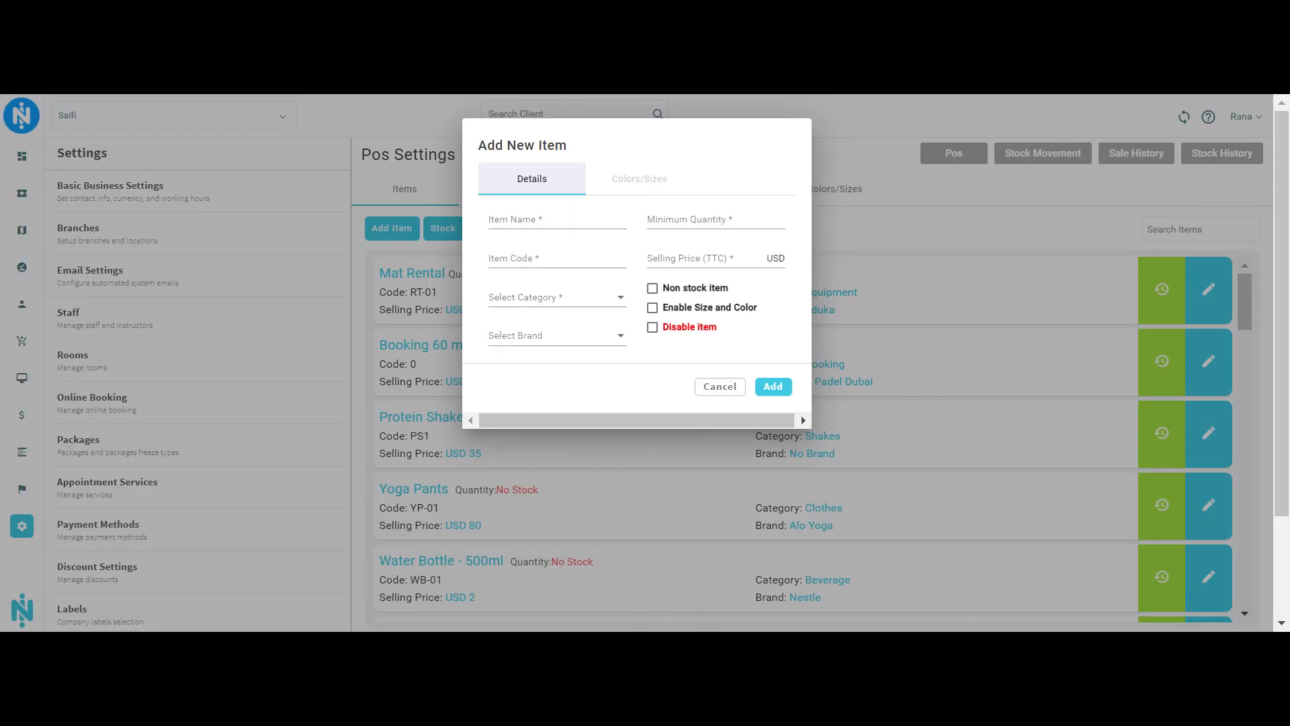
pyautogui.click(546, 219)
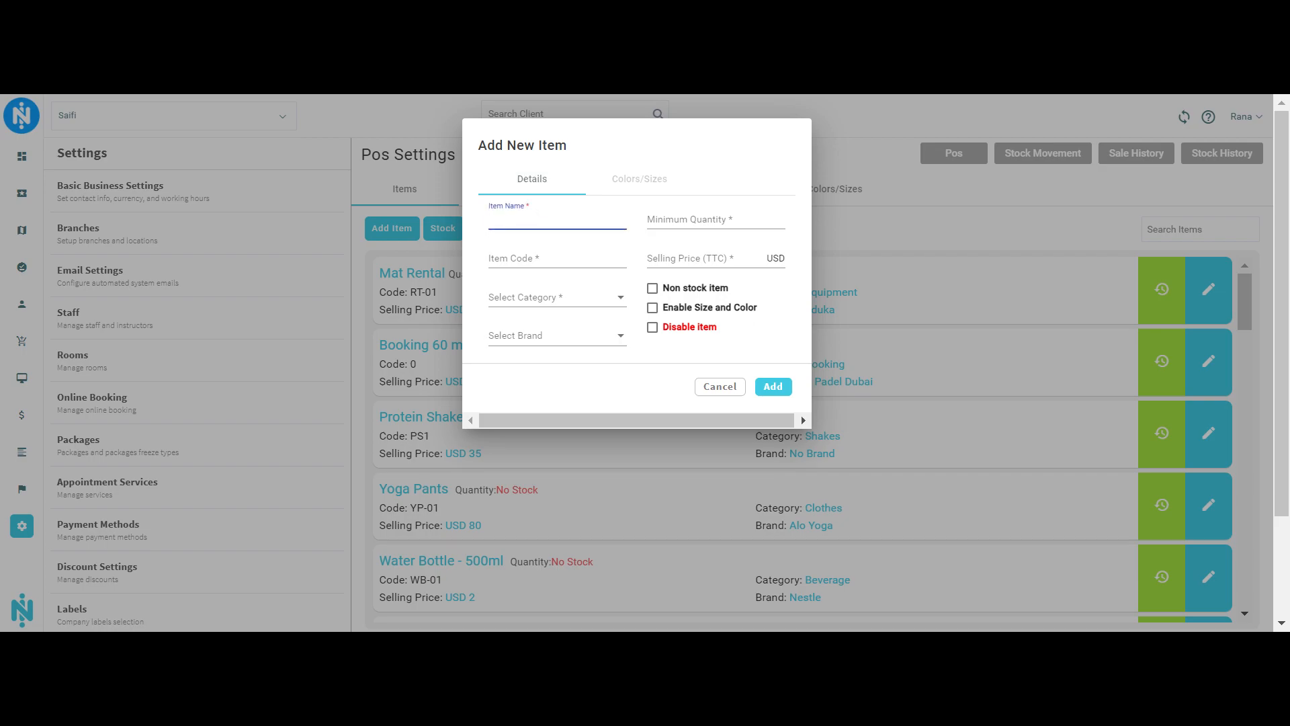
pyautogui.write('Protein bar - Chocolate')
pyautogui.click(710, 220)
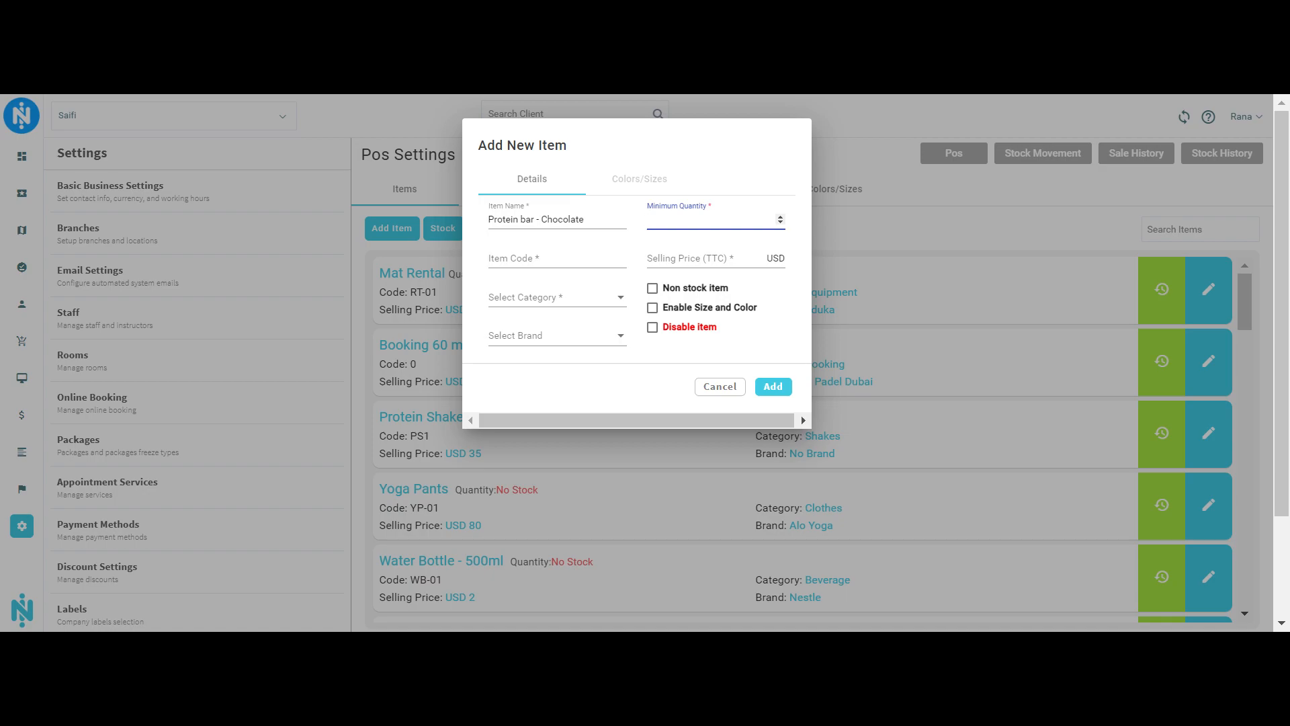
pyautogui.write('5')
pyautogui.click(590, 219)
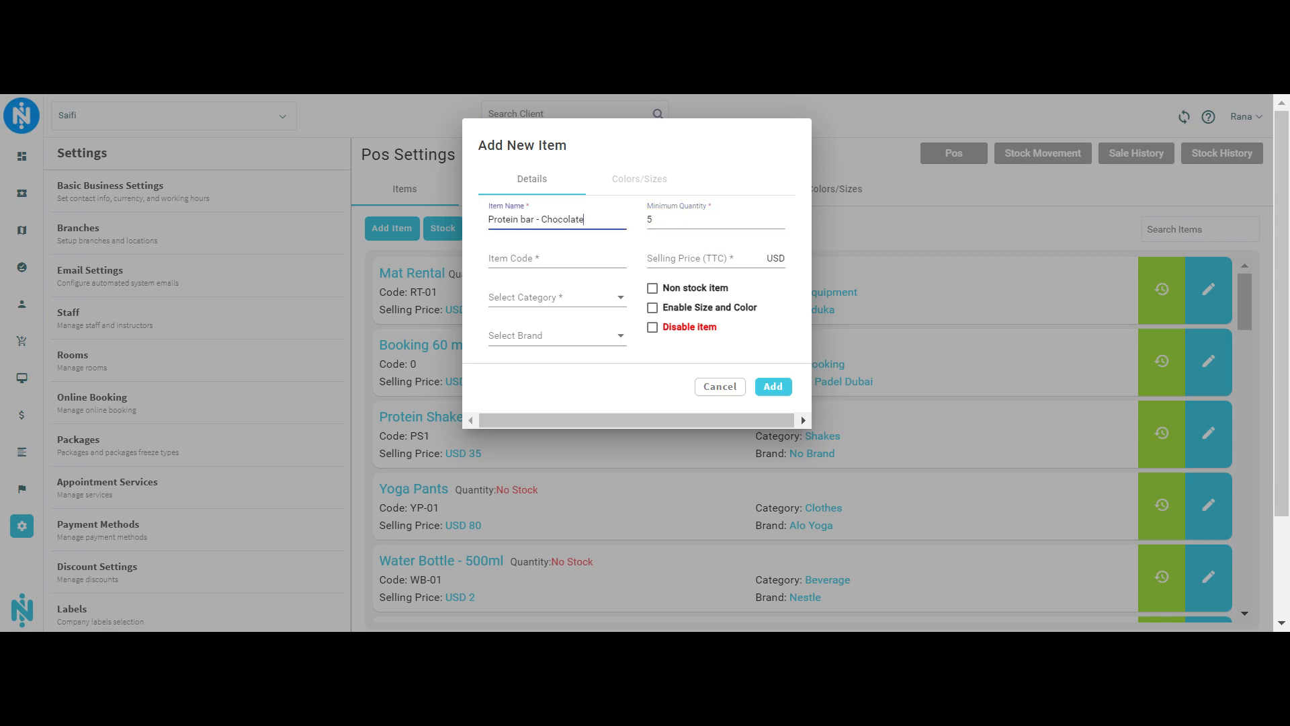
pyautogui.click(686, 221)
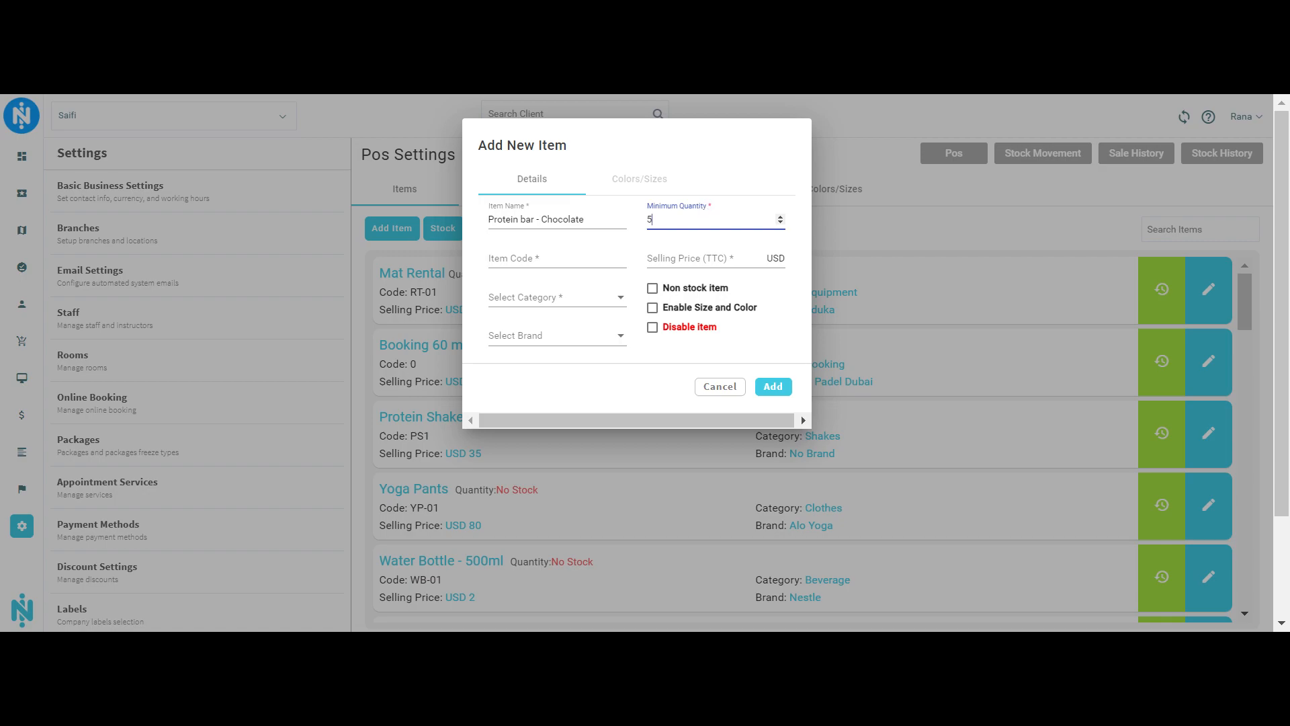
# - Set the item code to 01 and the selling price to 7
pyautogui.click(556, 258)
pyautogui.write('325235')
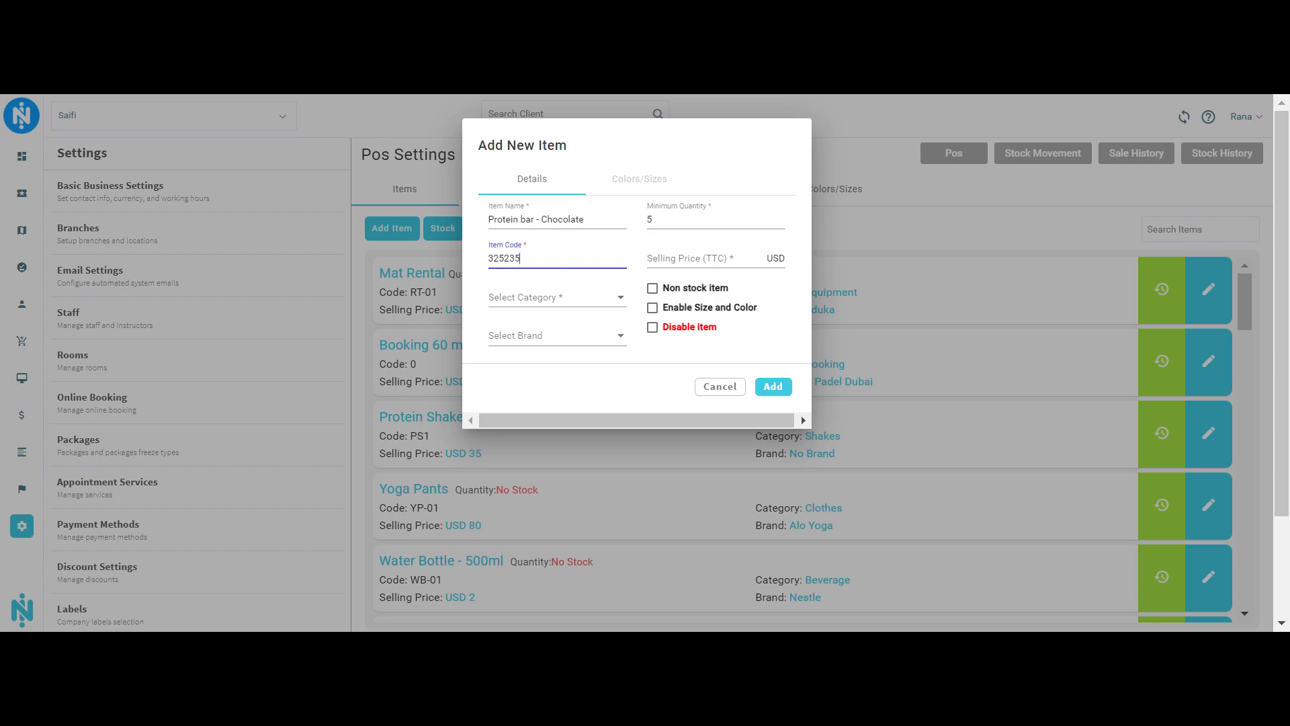
pyautogui.hotkey('ctrl', 'a')
pyautogui.write('01')
pyautogui.click(700, 258)
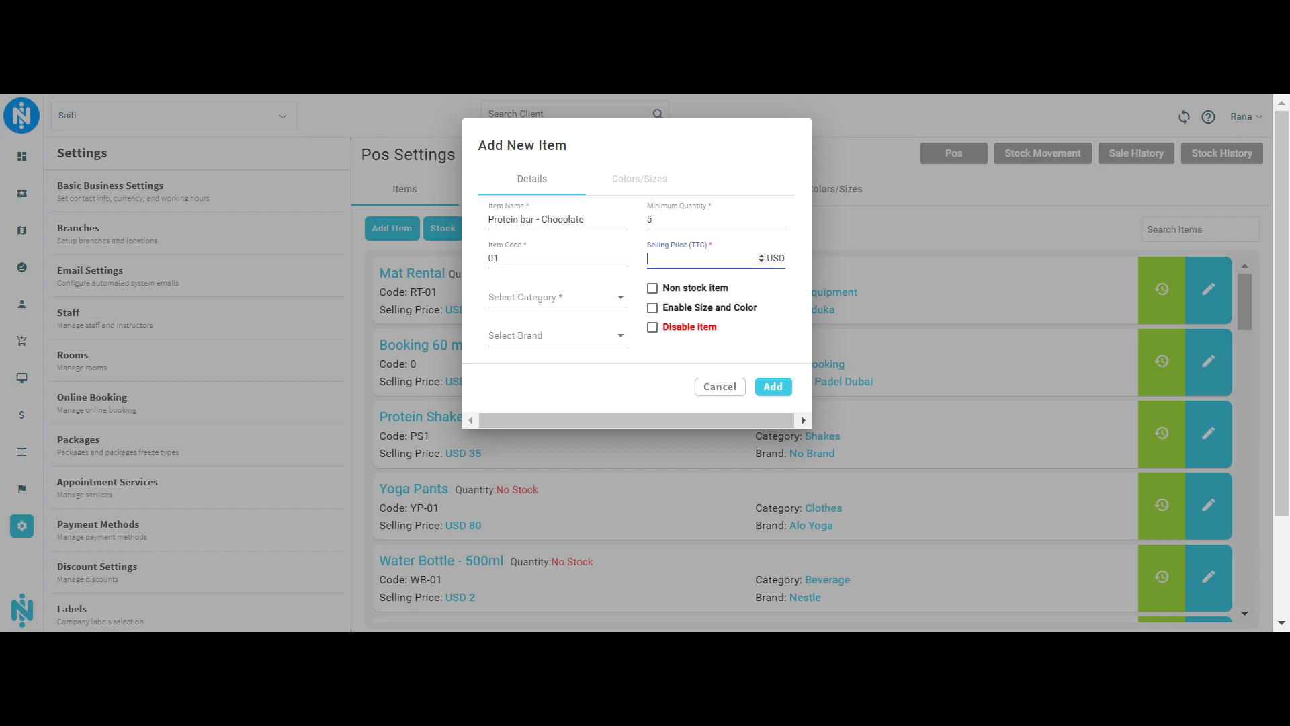
pyautogui.write('7')
# - Assign the item to the Protein Bars category and the AMP brand
pyautogui.click(596, 309)
pyautogui.scroll(-2, 567, 349)
pyautogui.scroll(-10, 567, 350)
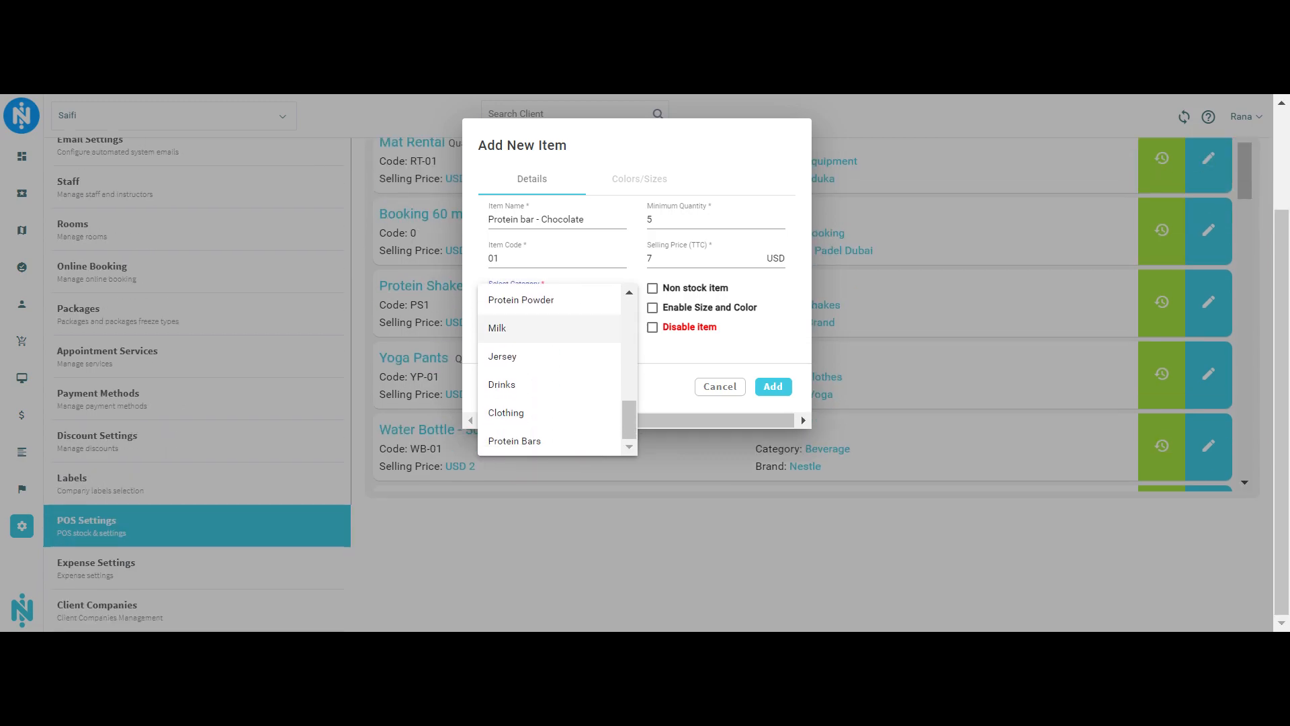
pyautogui.click(545, 443)
pyautogui.scroll(1, 585, 359)
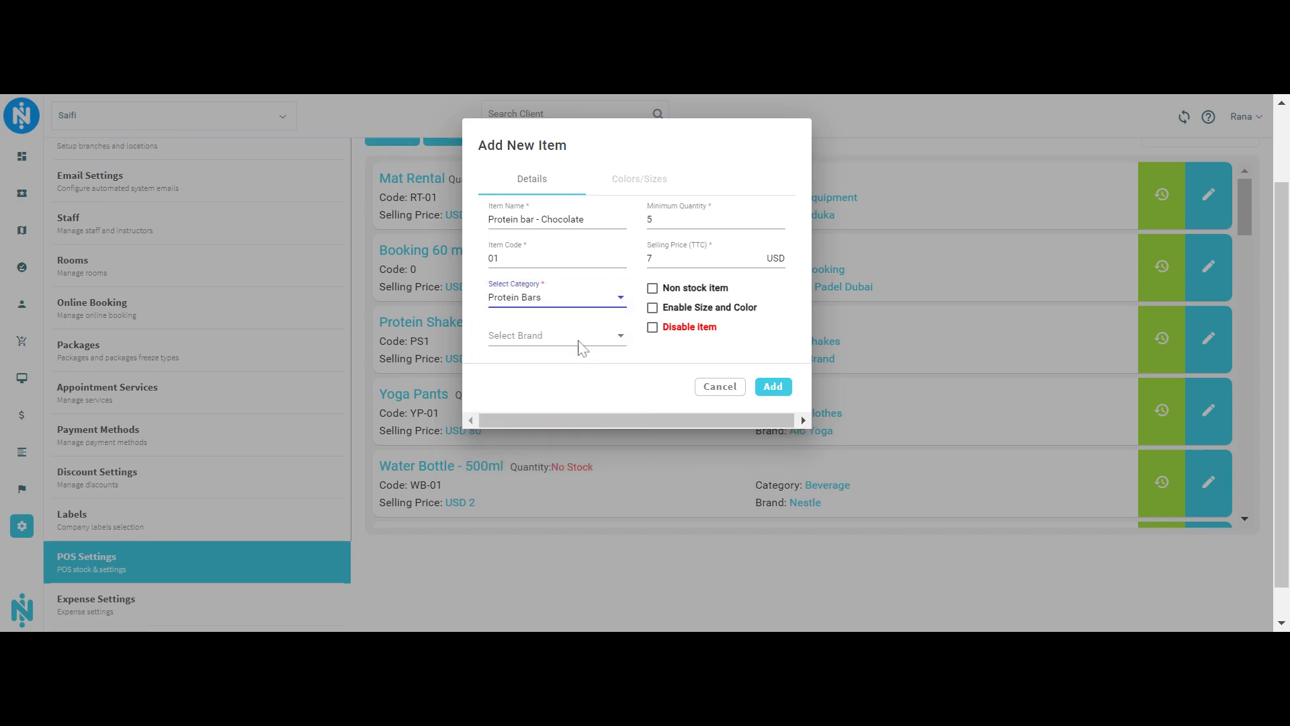
pyautogui.click(564, 338)
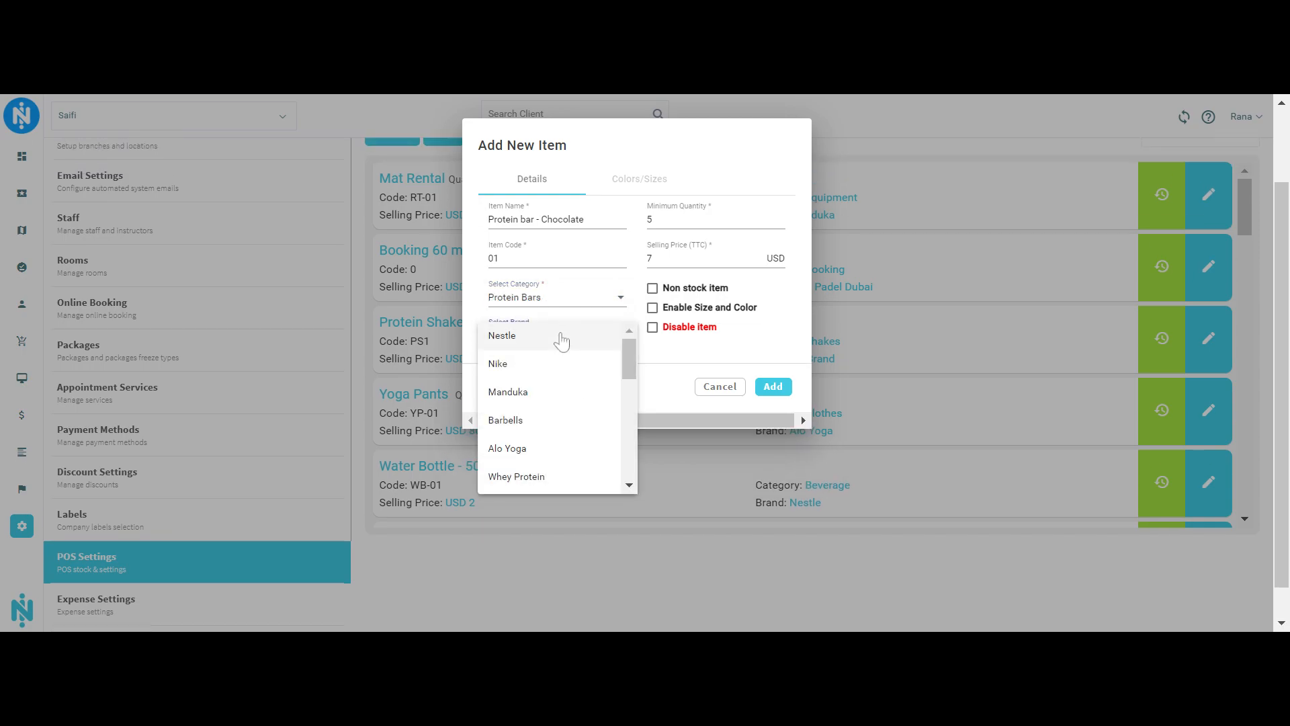
pyautogui.moveTo(630, 352); pyautogui.dragTo(634, 465)
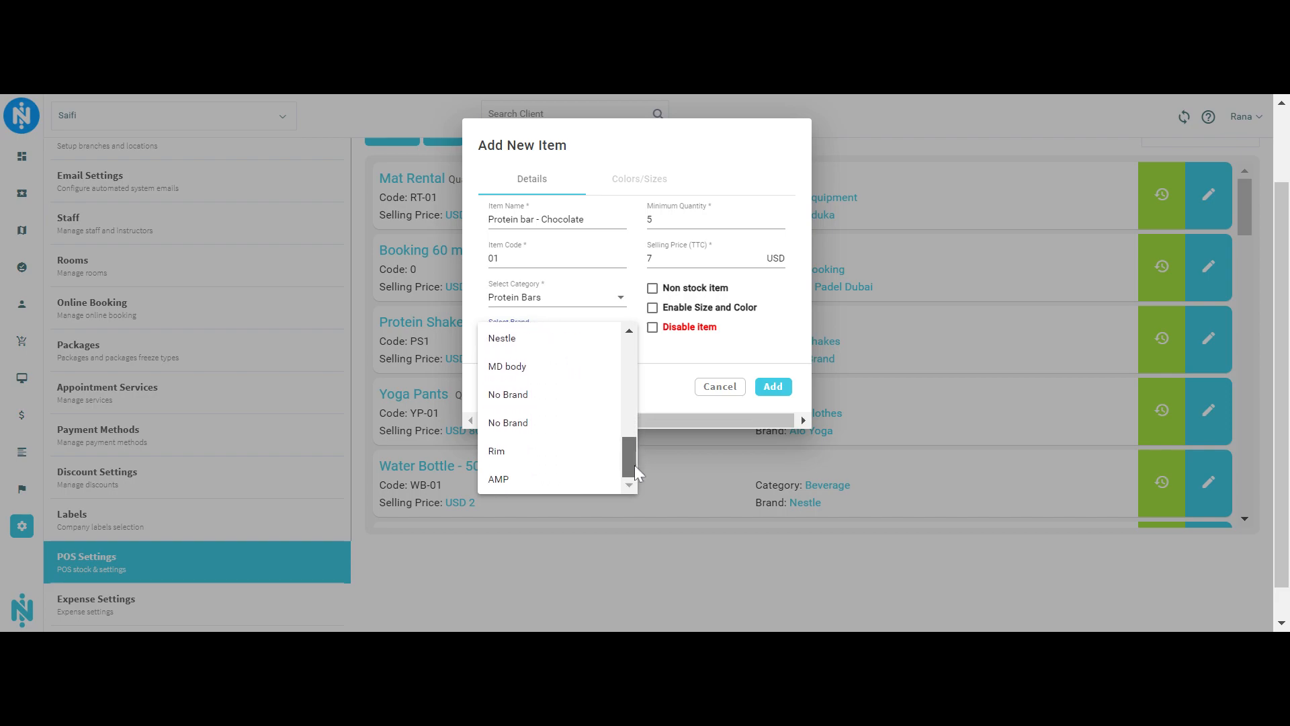
pyautogui.click(550, 480)
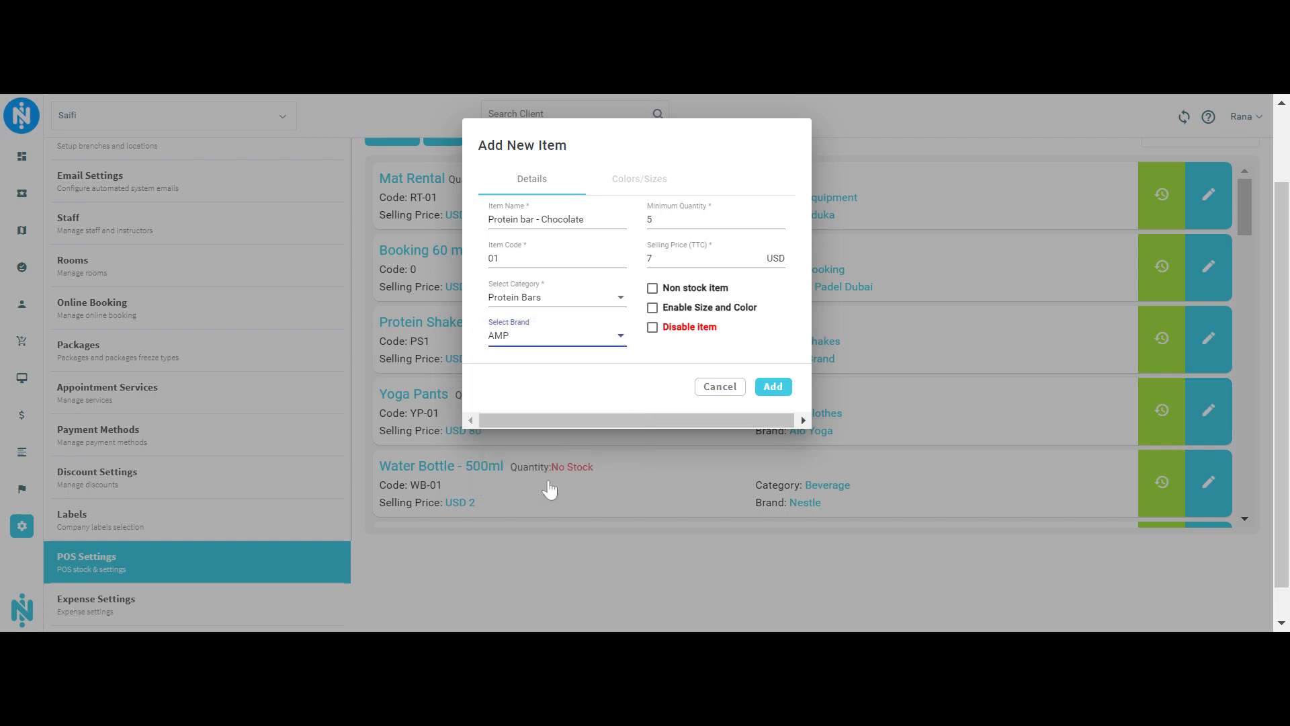
pyautogui.scroll(1, 793, 309)
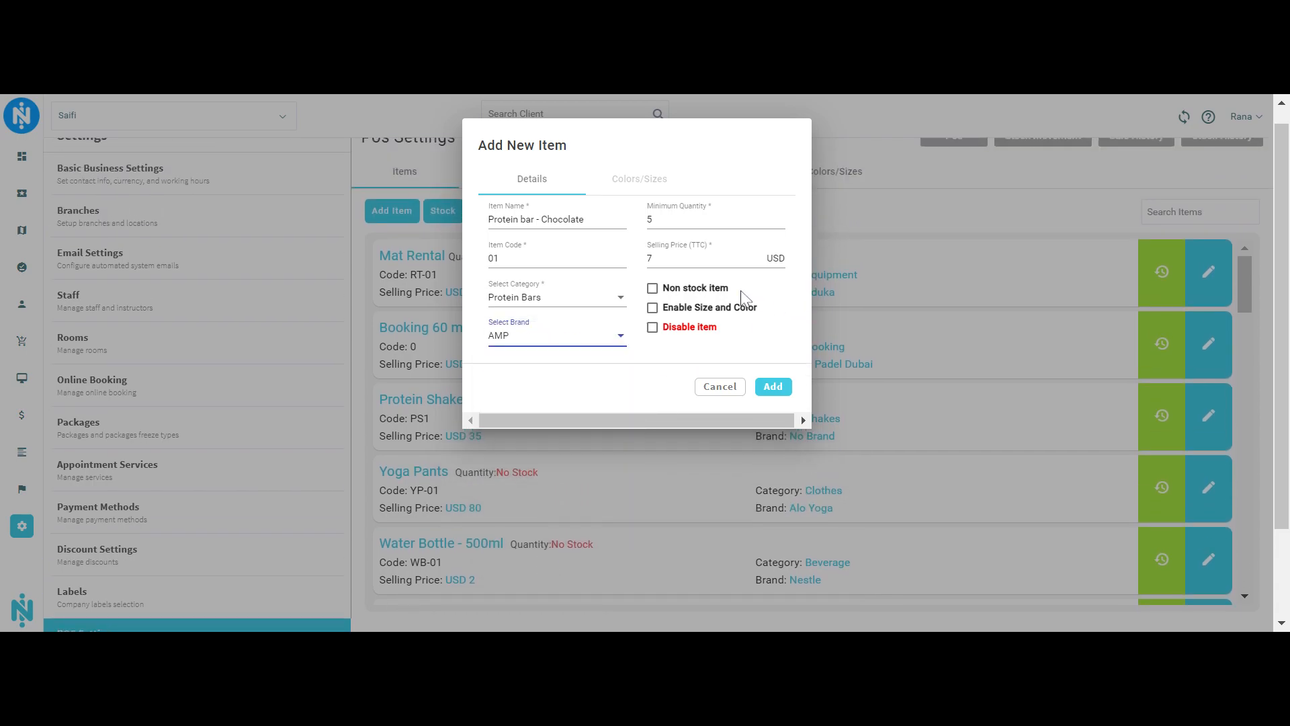
# - Keep the item stock-tracked and enabled with no size/colour variants, then add it
pyautogui.click(672, 294)
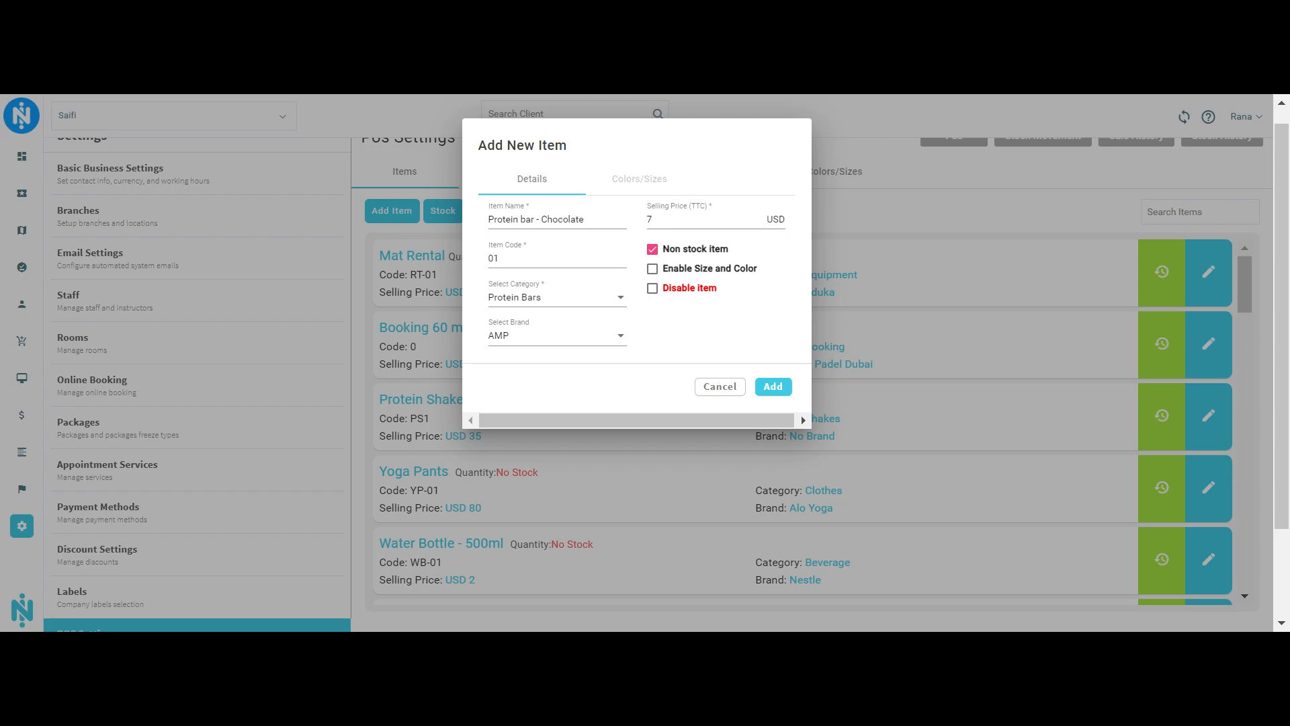
pyautogui.click(669, 250)
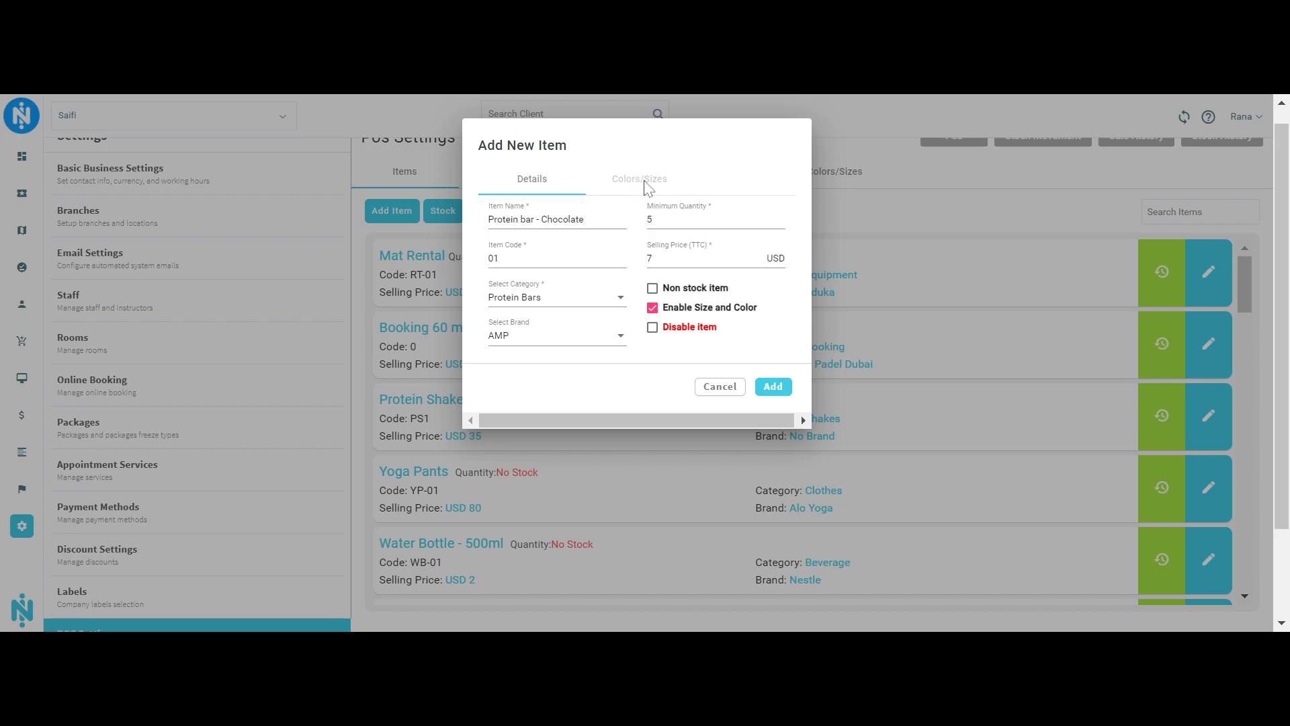
pyautogui.click(703, 309)
pyautogui.click(670, 330)
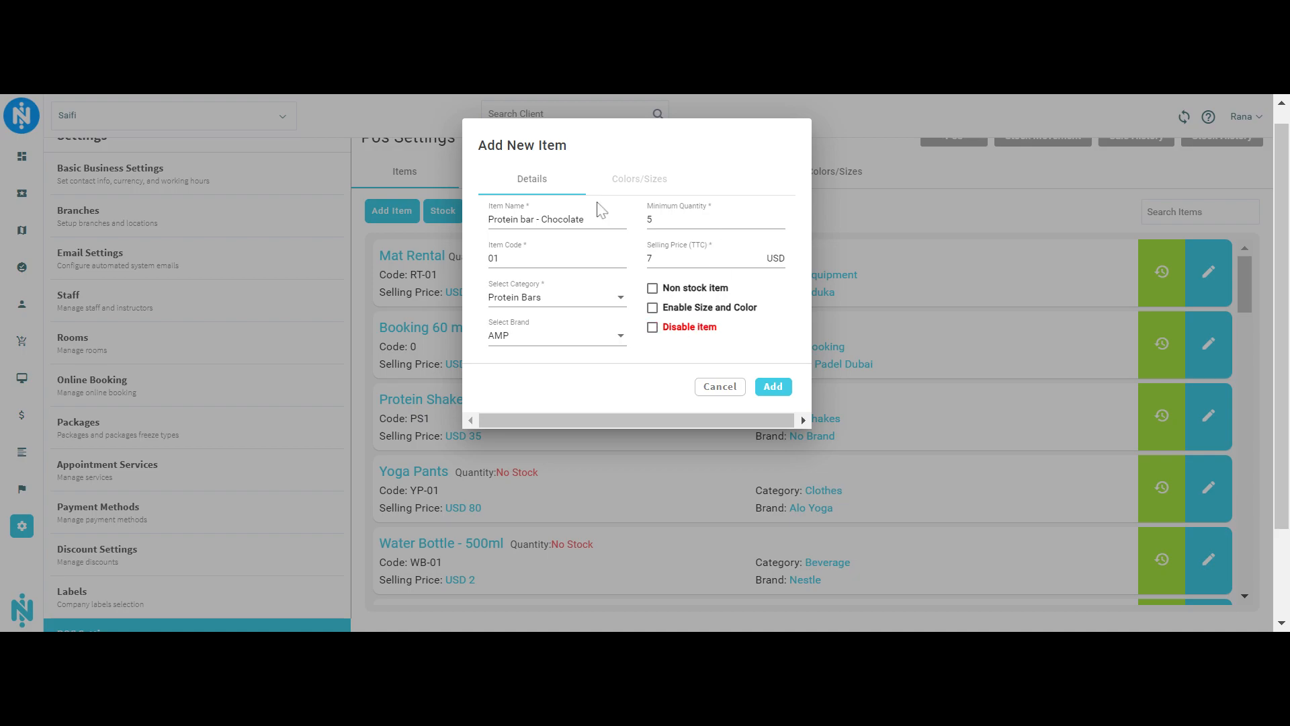
pyautogui.click(774, 387)
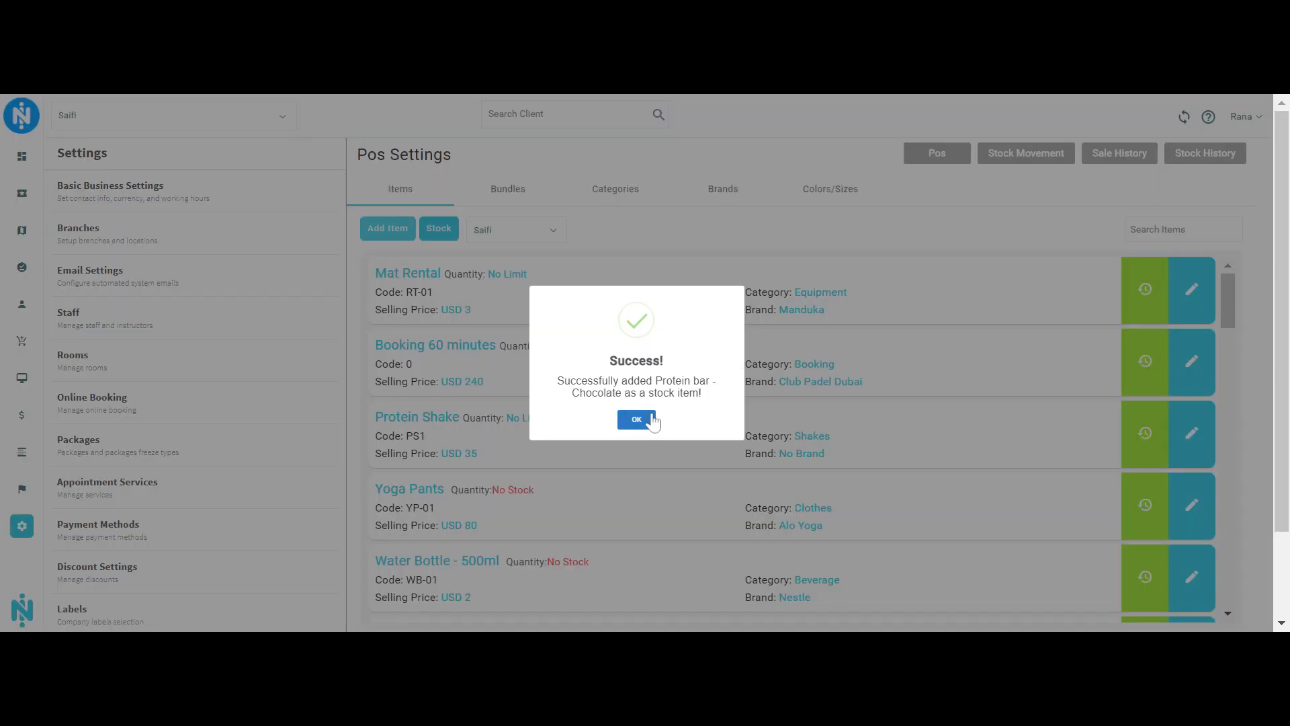
# - Dismiss the success message, filter items by 'Protei', and bring up the Stock actions
pyautogui.click(636, 419)
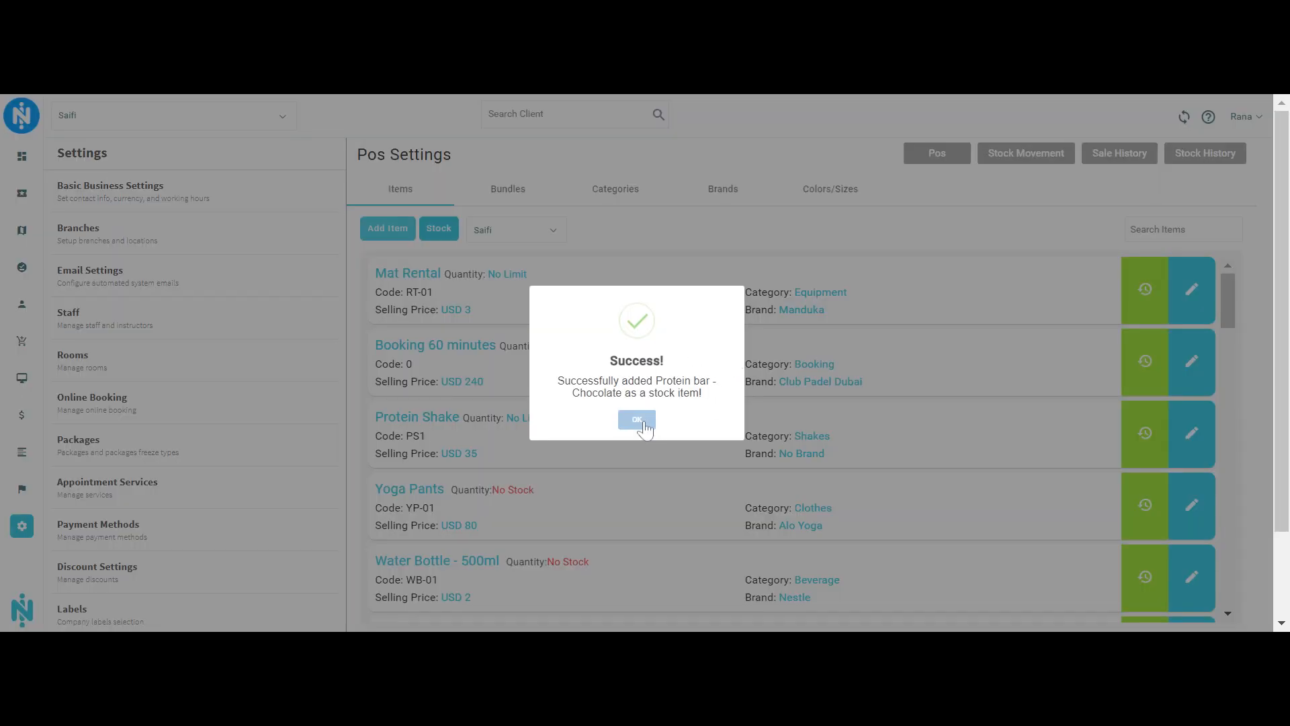
pyautogui.click(1147, 229)
pyautogui.write('Protei')
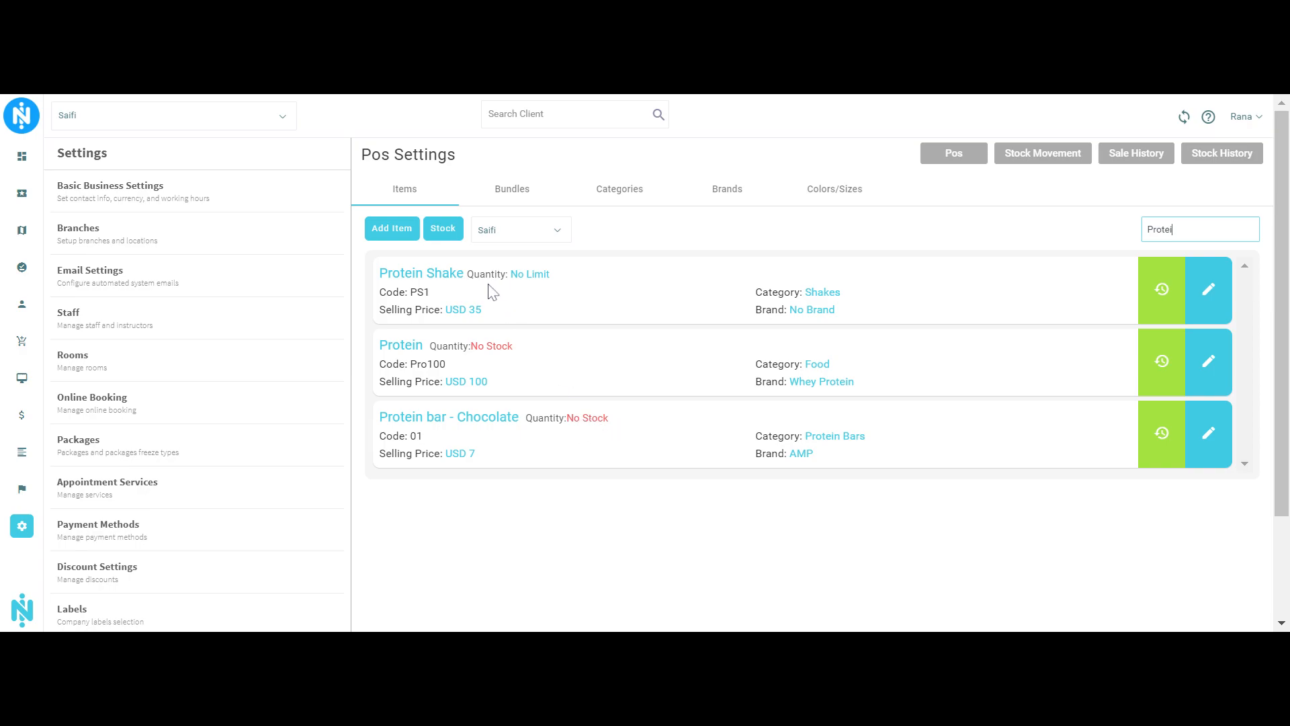
pyautogui.click(448, 234)
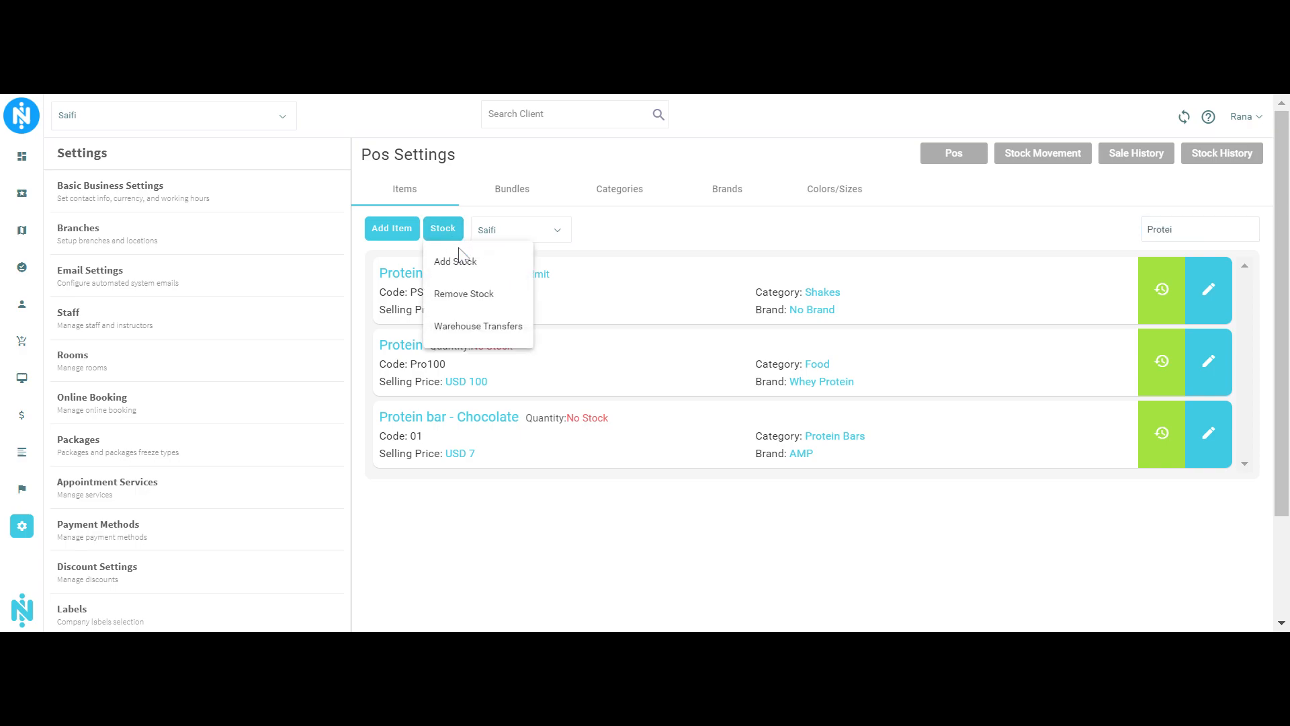
# - Begin a stock entry with reference 632874652 for Protein bar - Chocolate, then abandon a new-supplier form
pyautogui.click(463, 265)
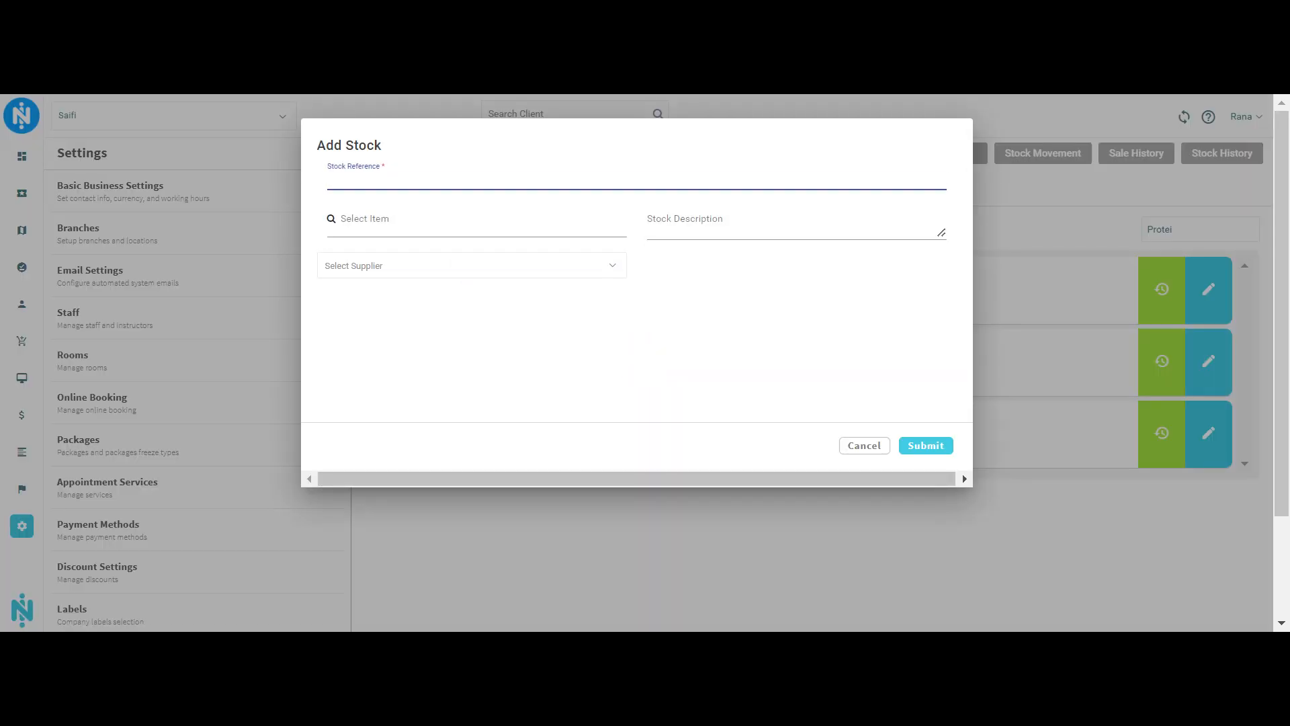
pyautogui.write('6328746524')
pyautogui.press('Tab')
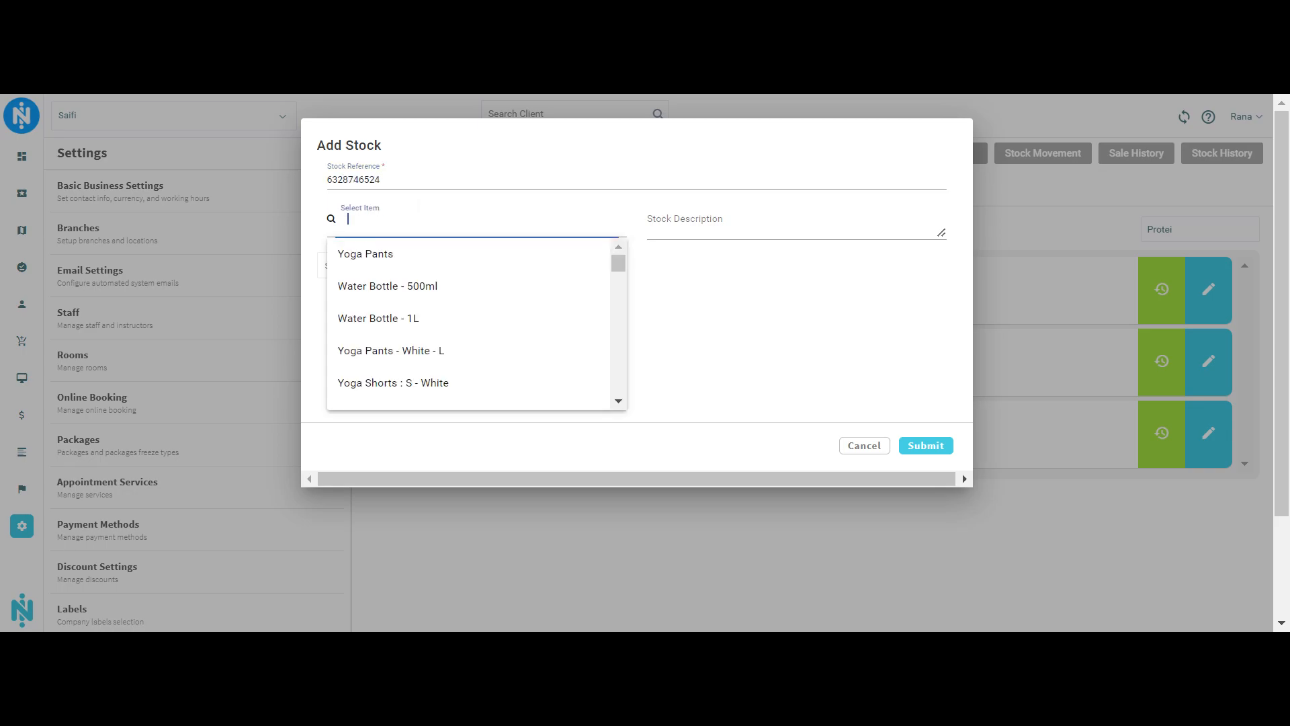
pyautogui.write('Pro')
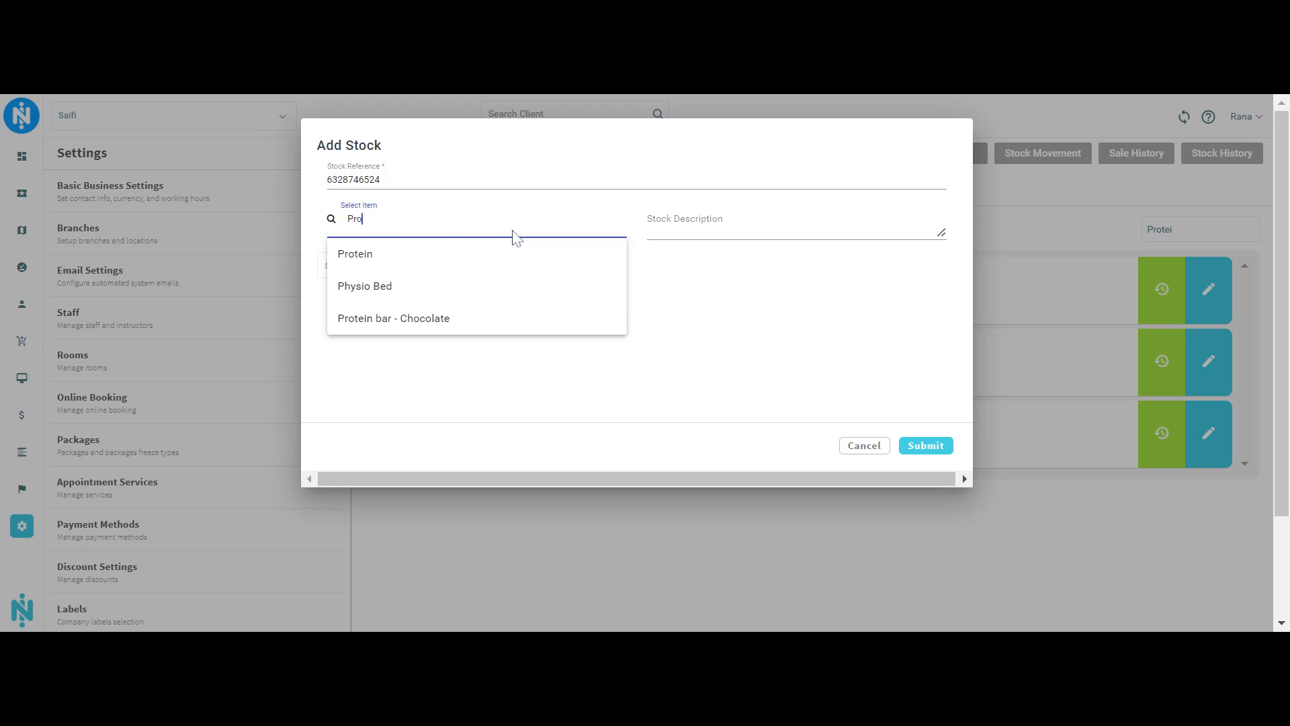
pyautogui.click(436, 327)
pyautogui.click(702, 224)
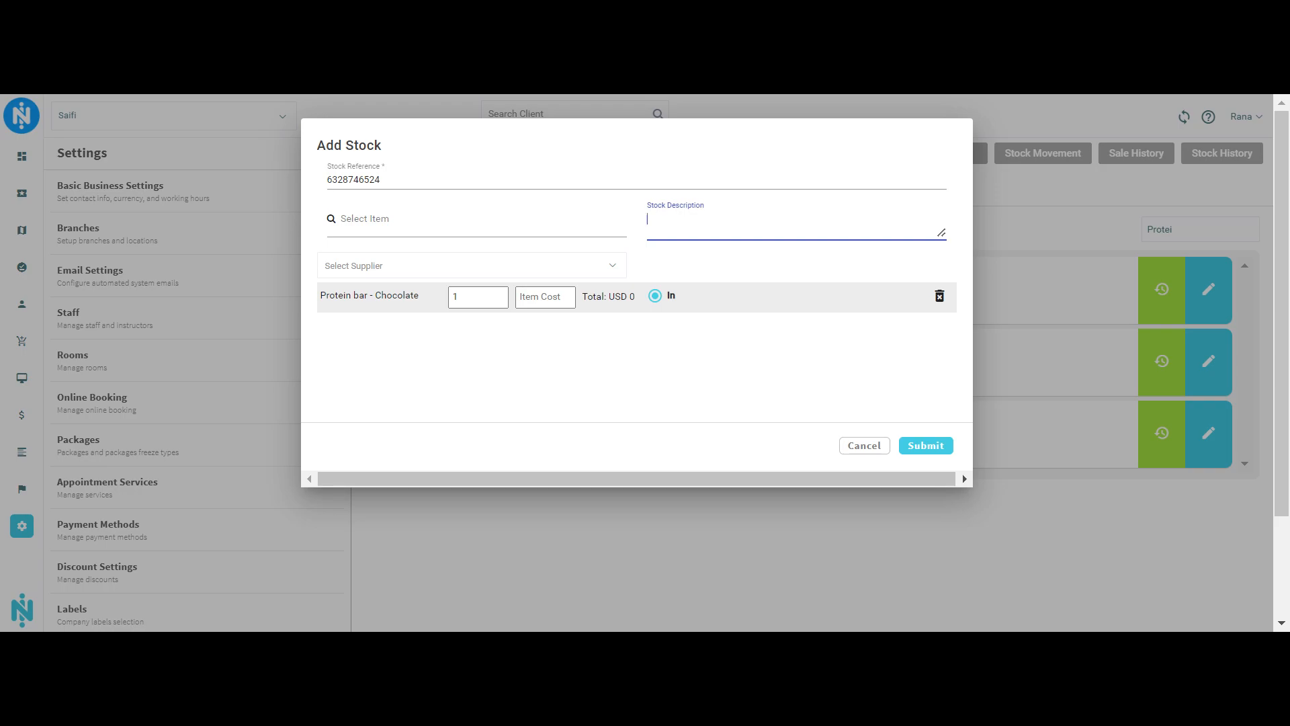
pyautogui.click(601, 266)
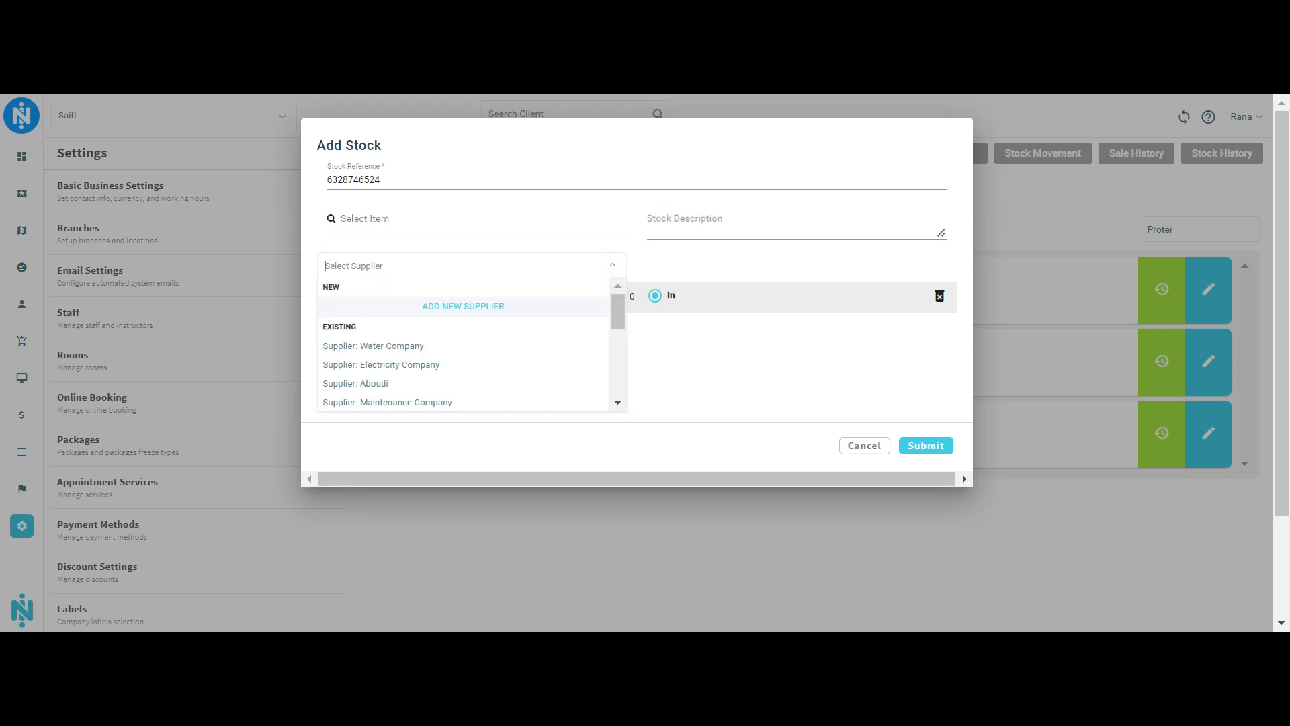
pyautogui.click(493, 308)
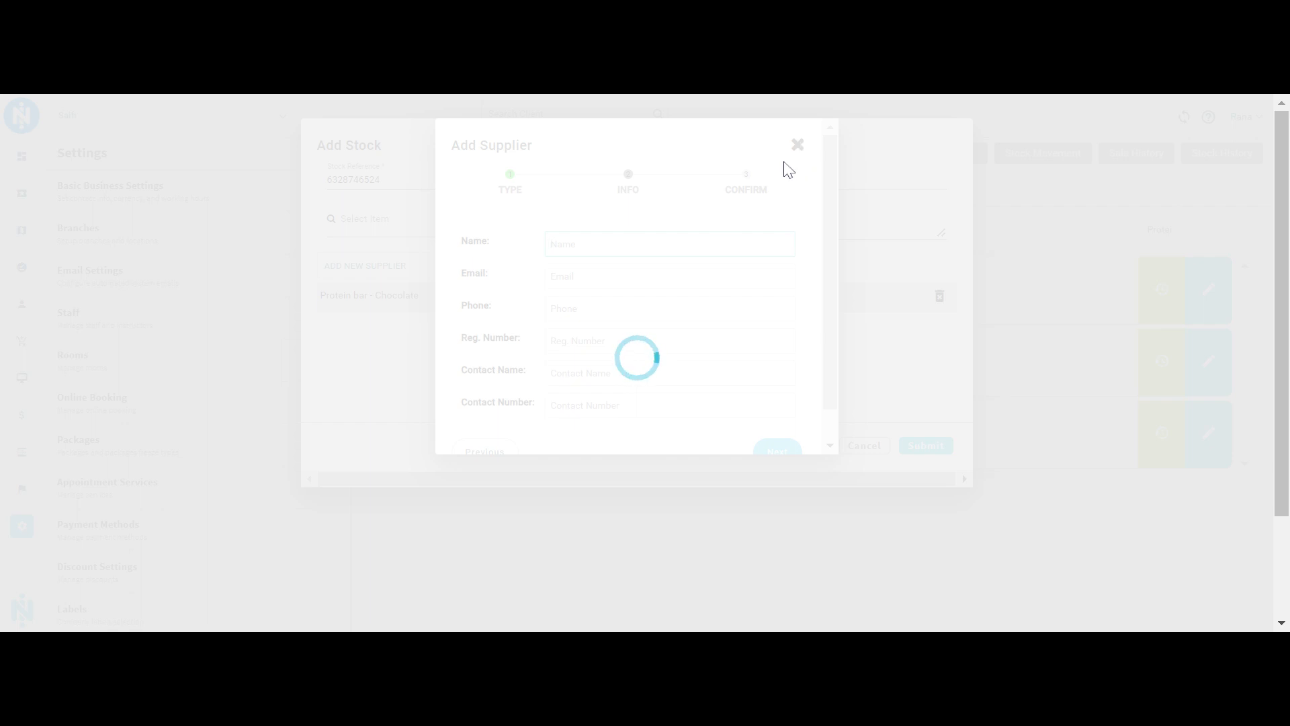
pyautogui.click(795, 142)
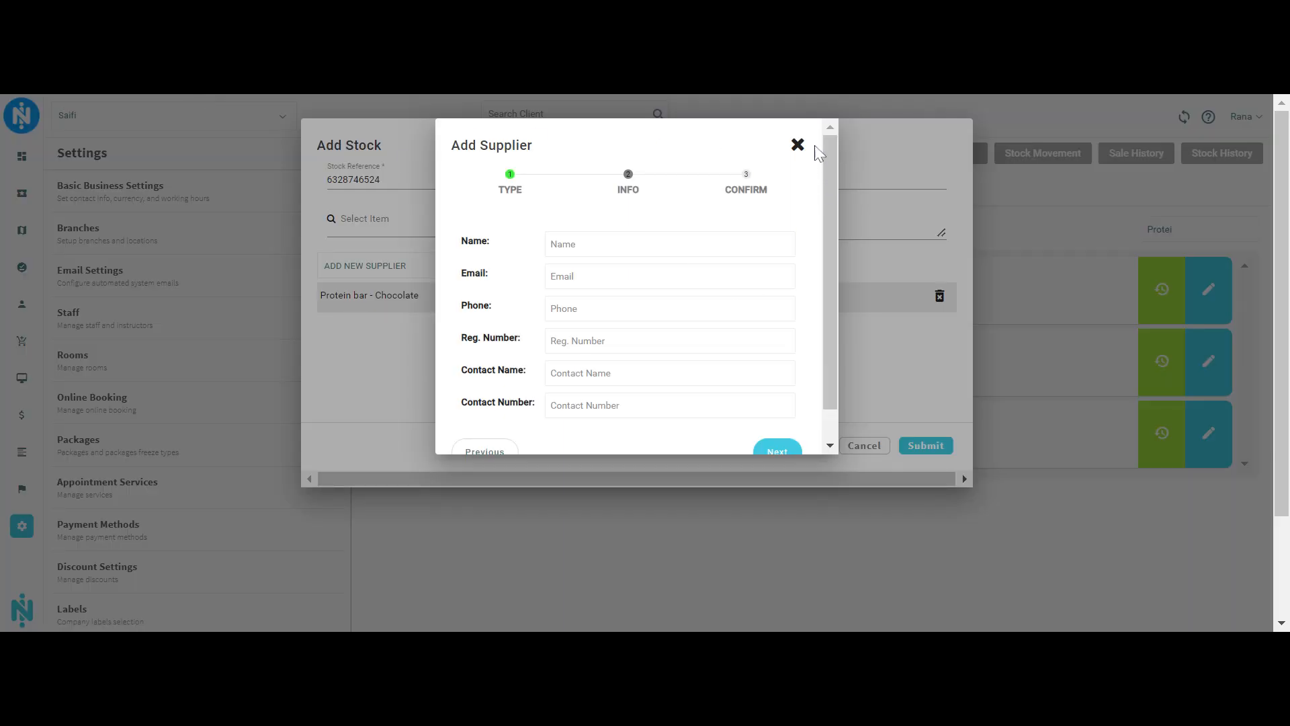
# - Start a fresh stock entry, reference 235235, with Protein bar - Chocolate as its line
pyautogui.click(798, 146)
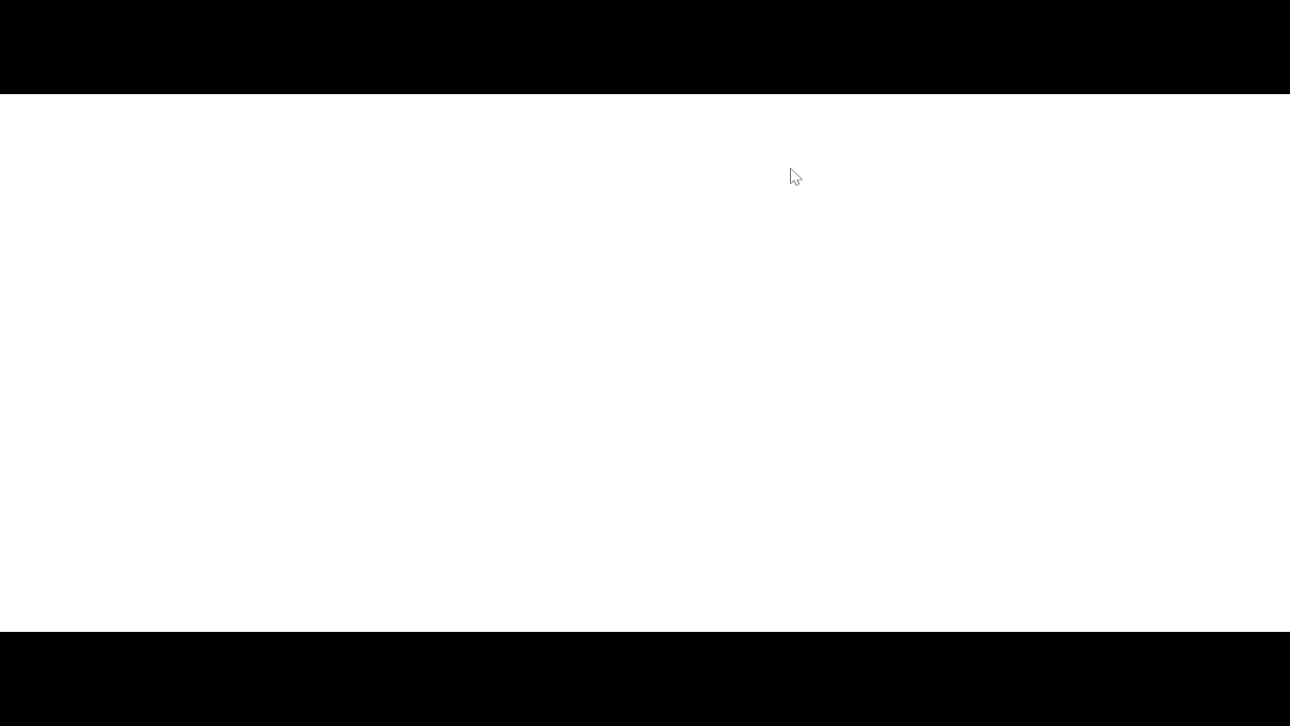
pyautogui.scroll(-2, 146, 531)
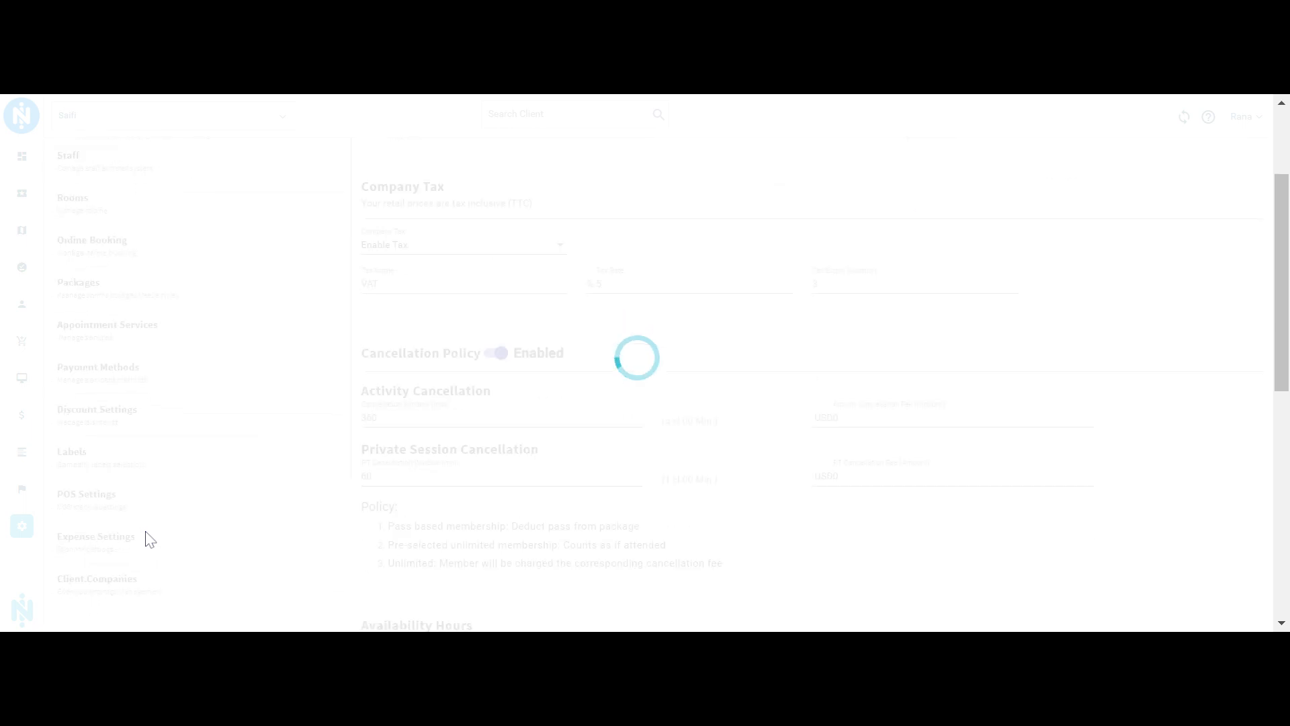
pyautogui.click(149, 469)
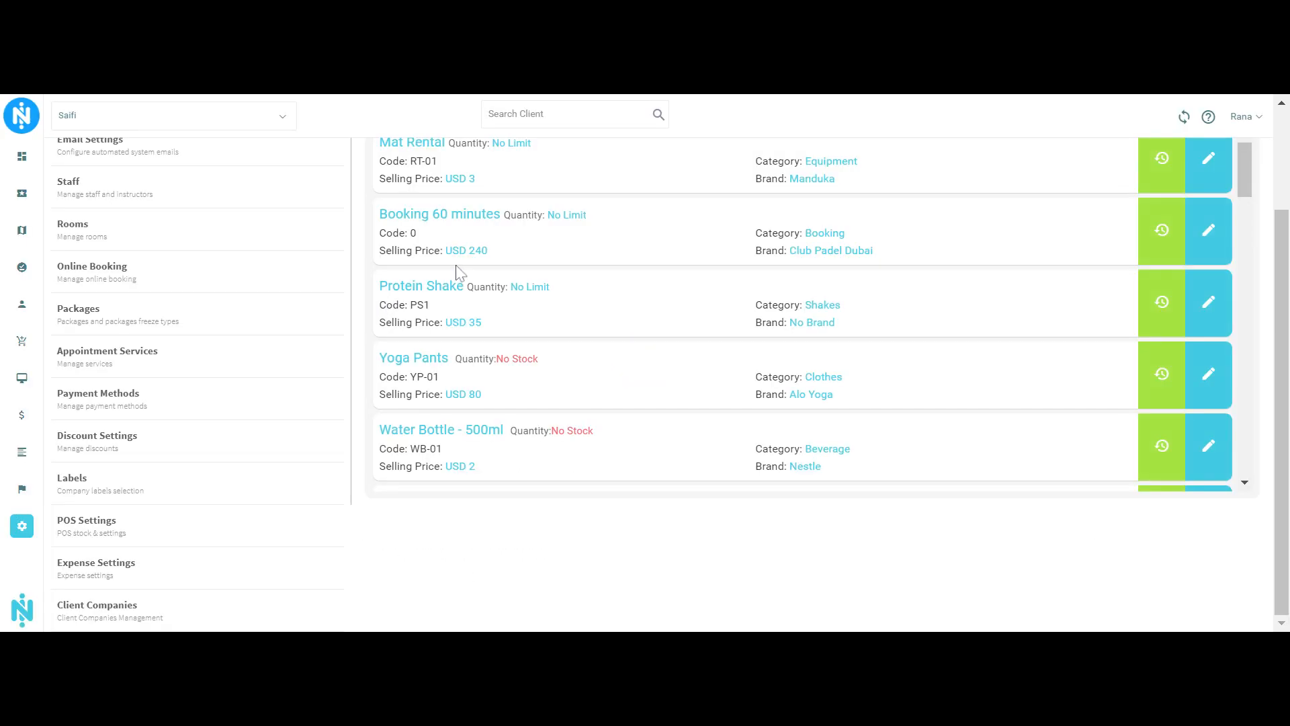
pyautogui.click(442, 231)
pyautogui.click(446, 267)
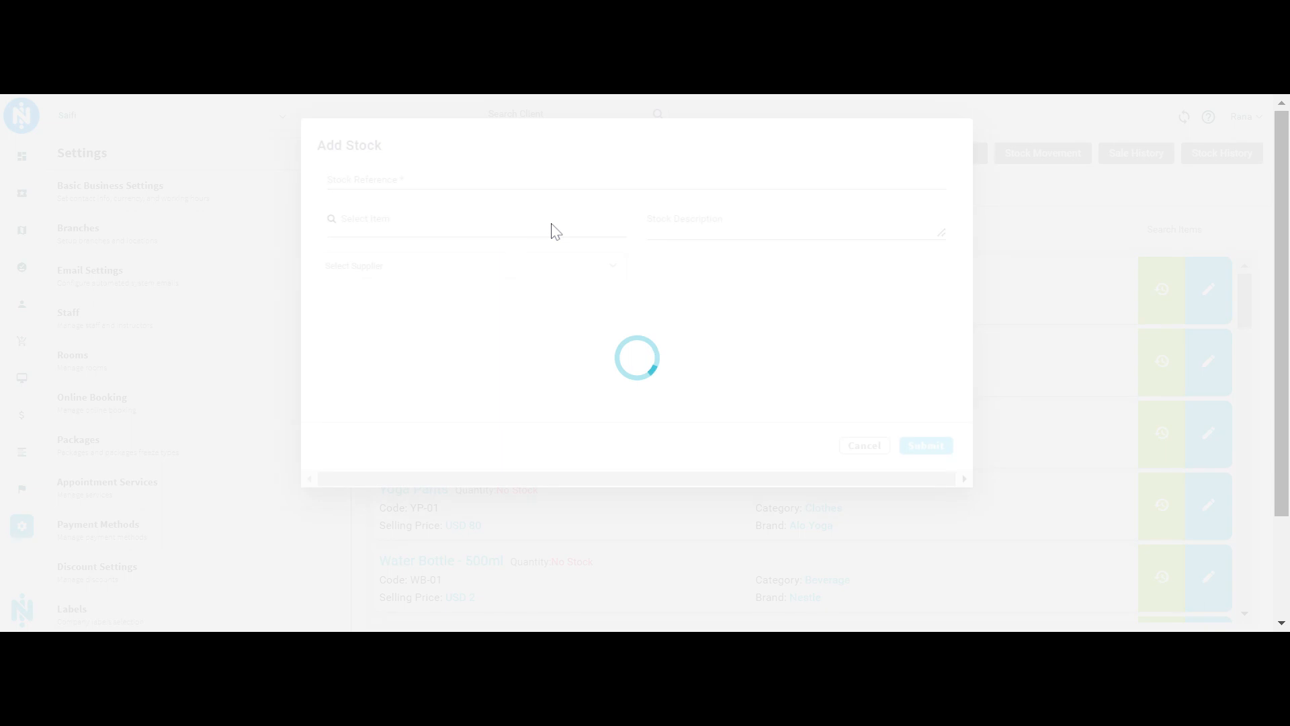
pyautogui.write('235235')
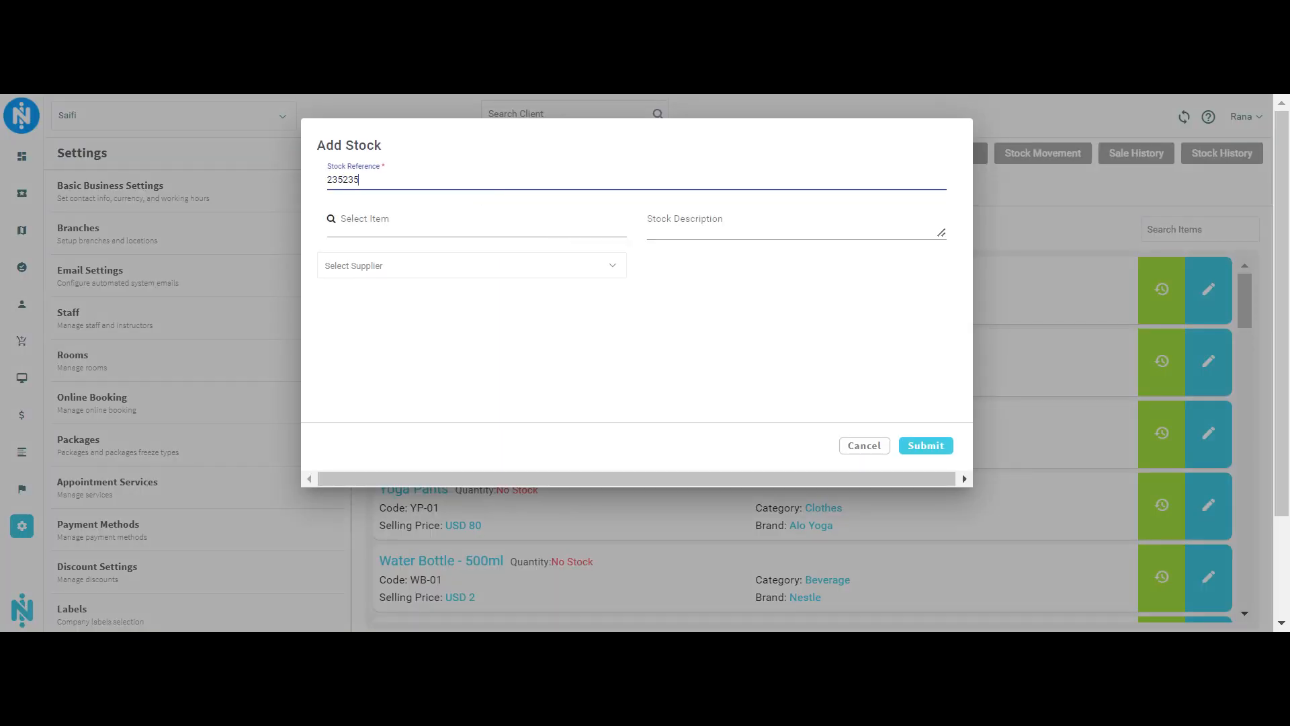
pyautogui.click(454, 215)
pyautogui.write('Prot')
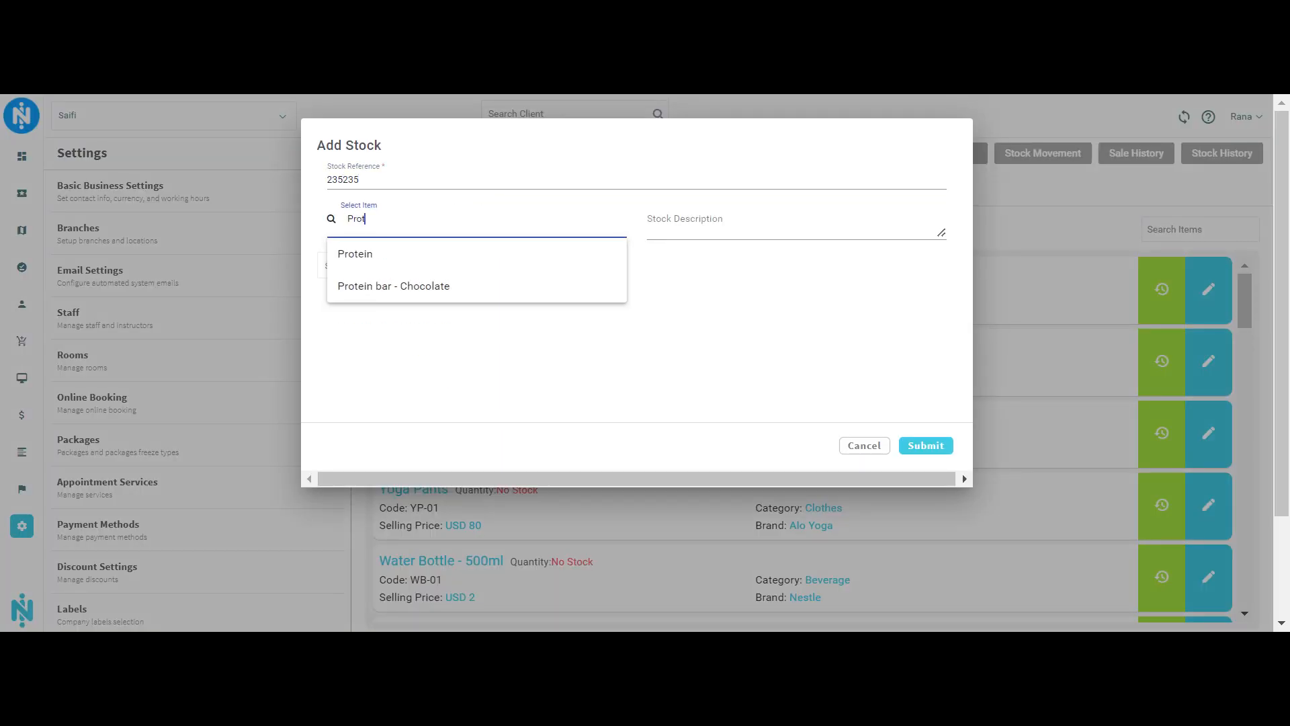
pyautogui.click(427, 295)
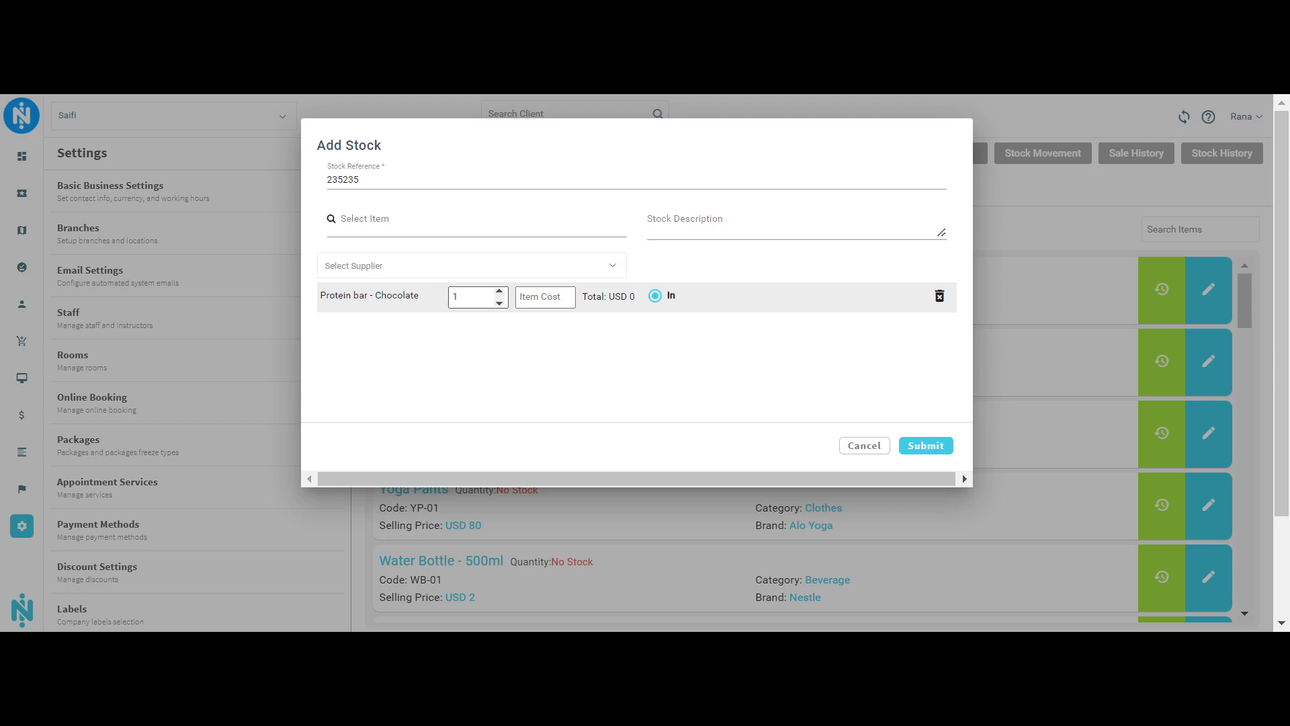
# - Stock 30 units at item cost 3, submit, and filter the items by 'Protei'
pyautogui.doubleClick(456, 297)
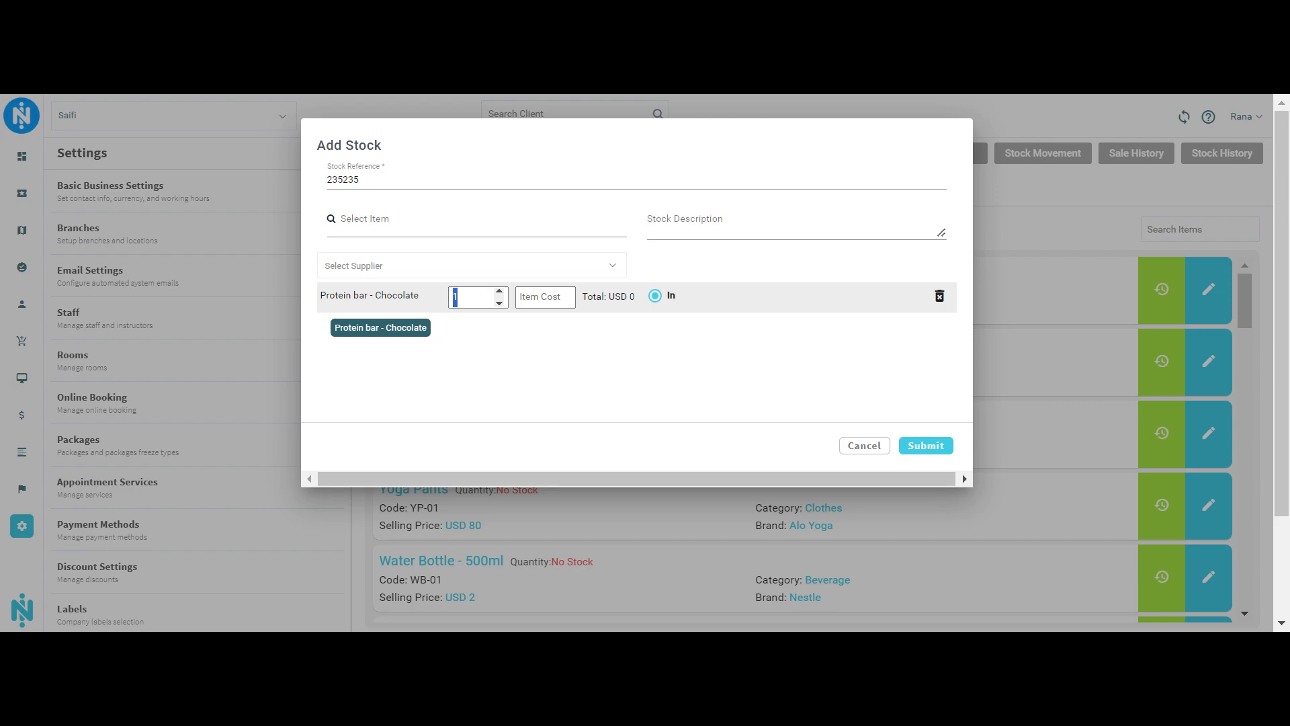
pyautogui.write('30')
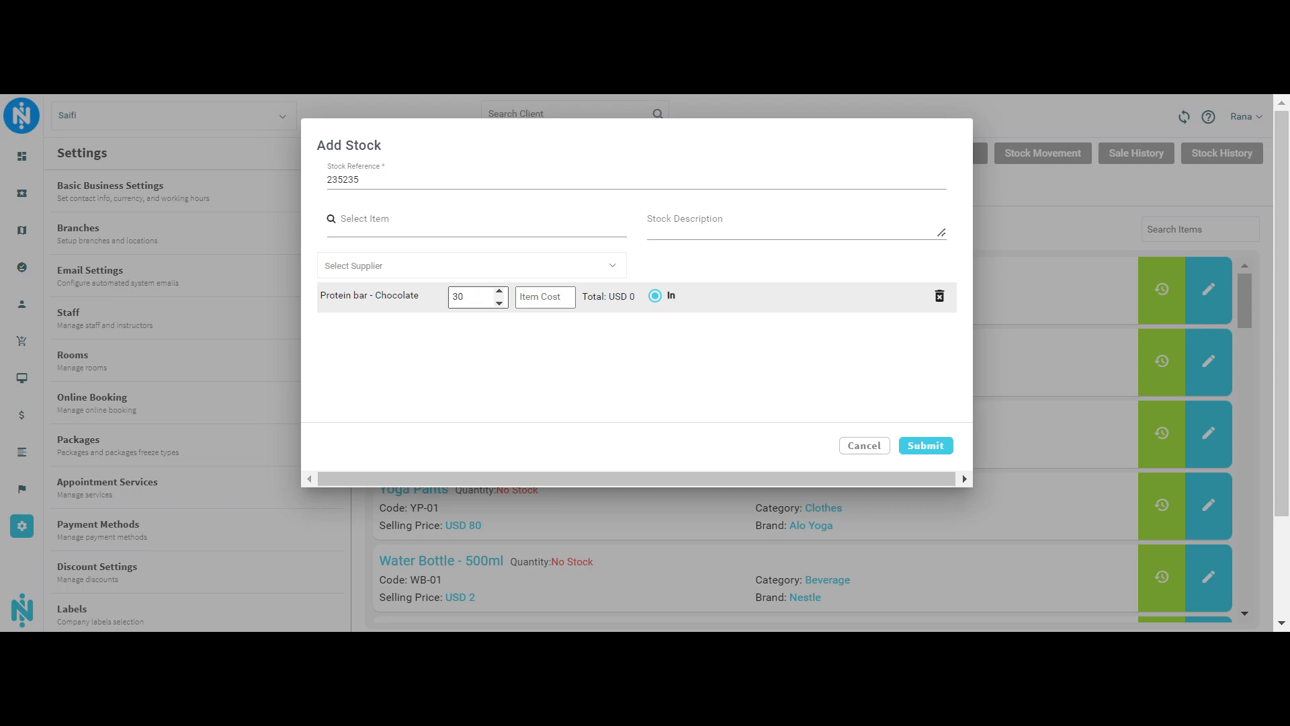
pyautogui.click(540, 297)
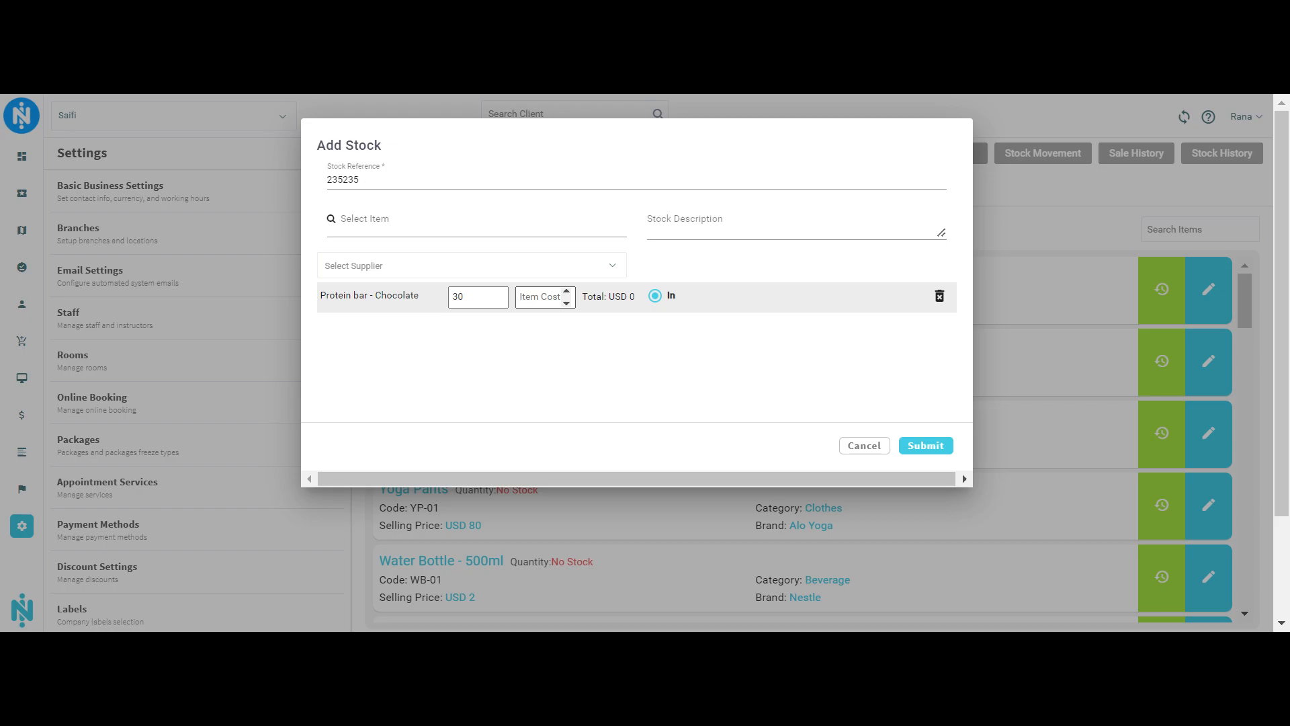
pyautogui.write('3')
pyautogui.doubleClick(635, 297)
pyautogui.click(538, 296)
pyautogui.click(474, 297)
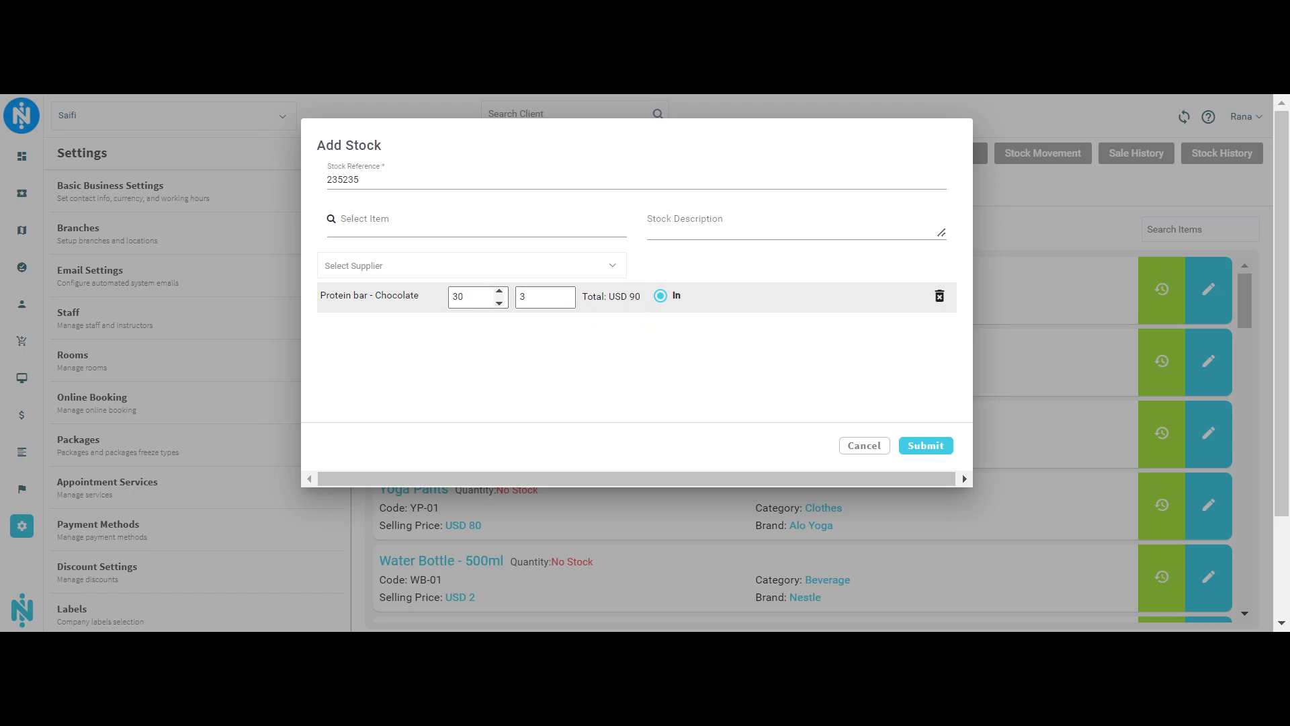
pyautogui.click(931, 446)
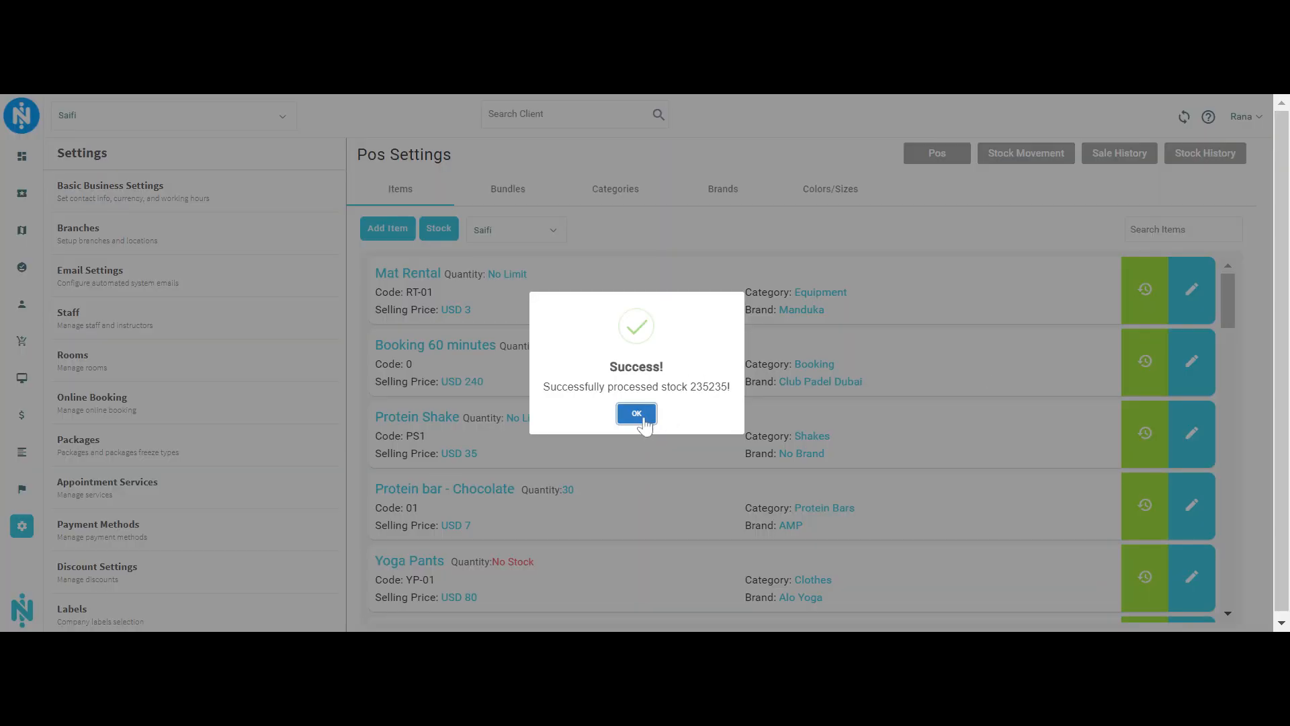
pyautogui.click(642, 416)
pyautogui.click(1169, 229)
pyautogui.write('Protei')
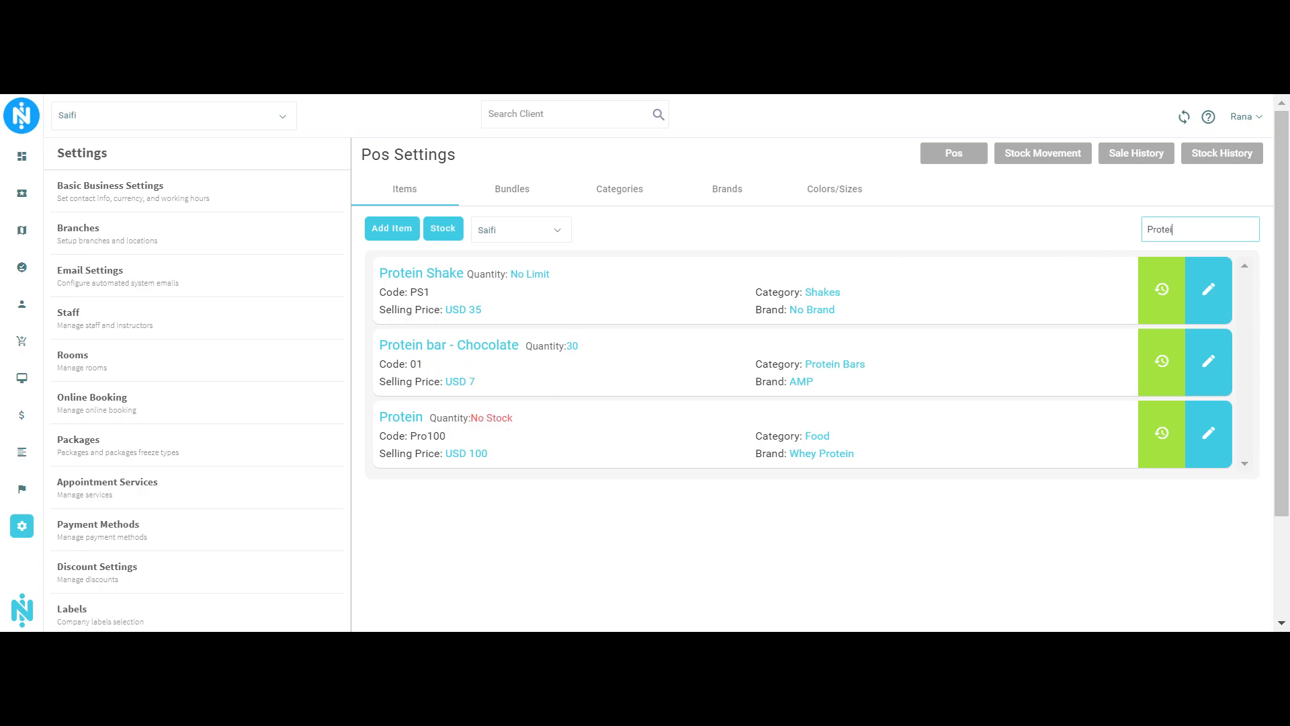
# - Open the PoS page, pick the Protein Bars category, and add one Protein bar - Chocolate
pyautogui.doubleClick(571, 345)
pyautogui.click(618, 361)
pyautogui.moveTo(23, 340)
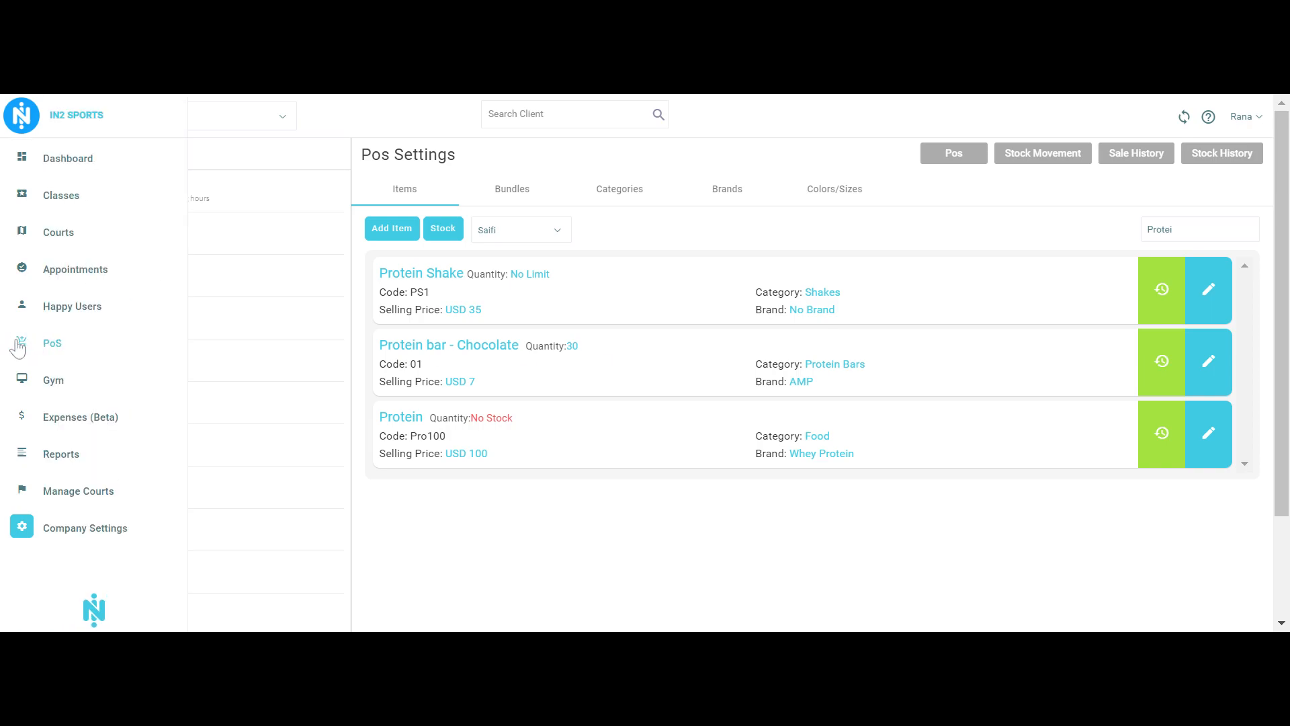
pyautogui.click(54, 353)
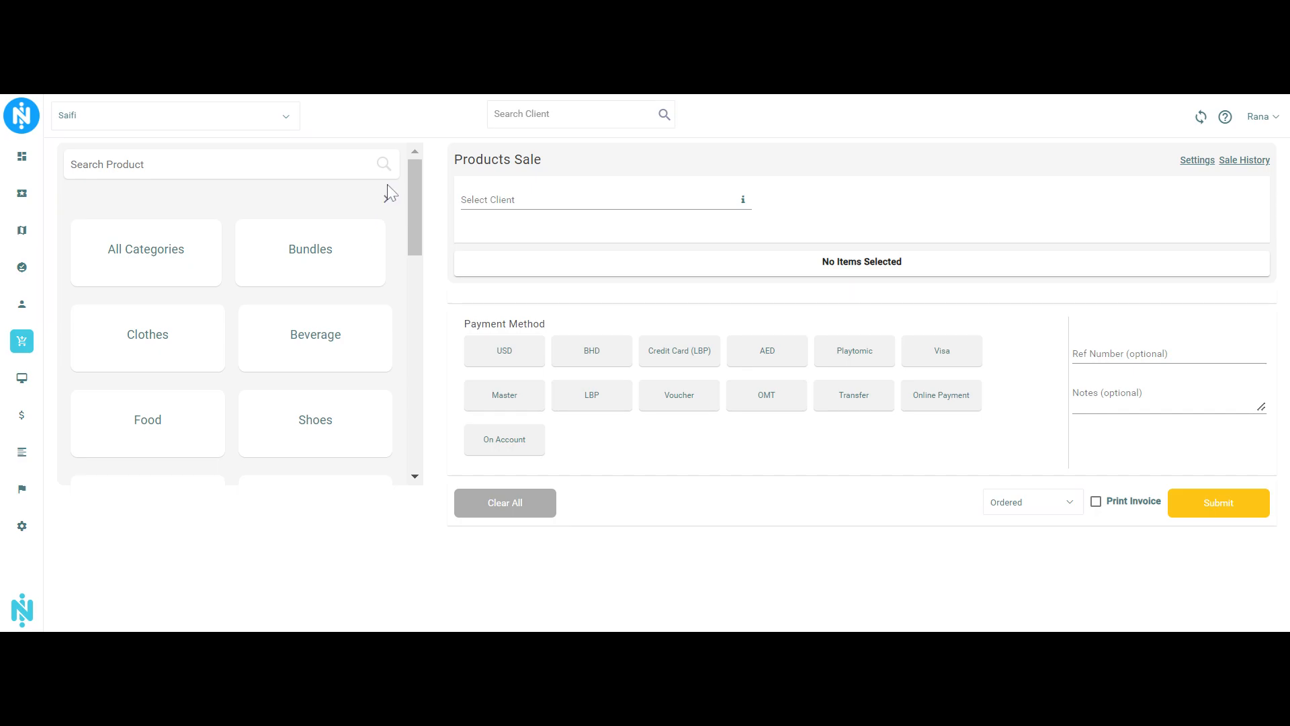
pyautogui.scroll(-1, 420, 205)
pyautogui.moveTo(420, 205); pyautogui.dragTo(422, 410)
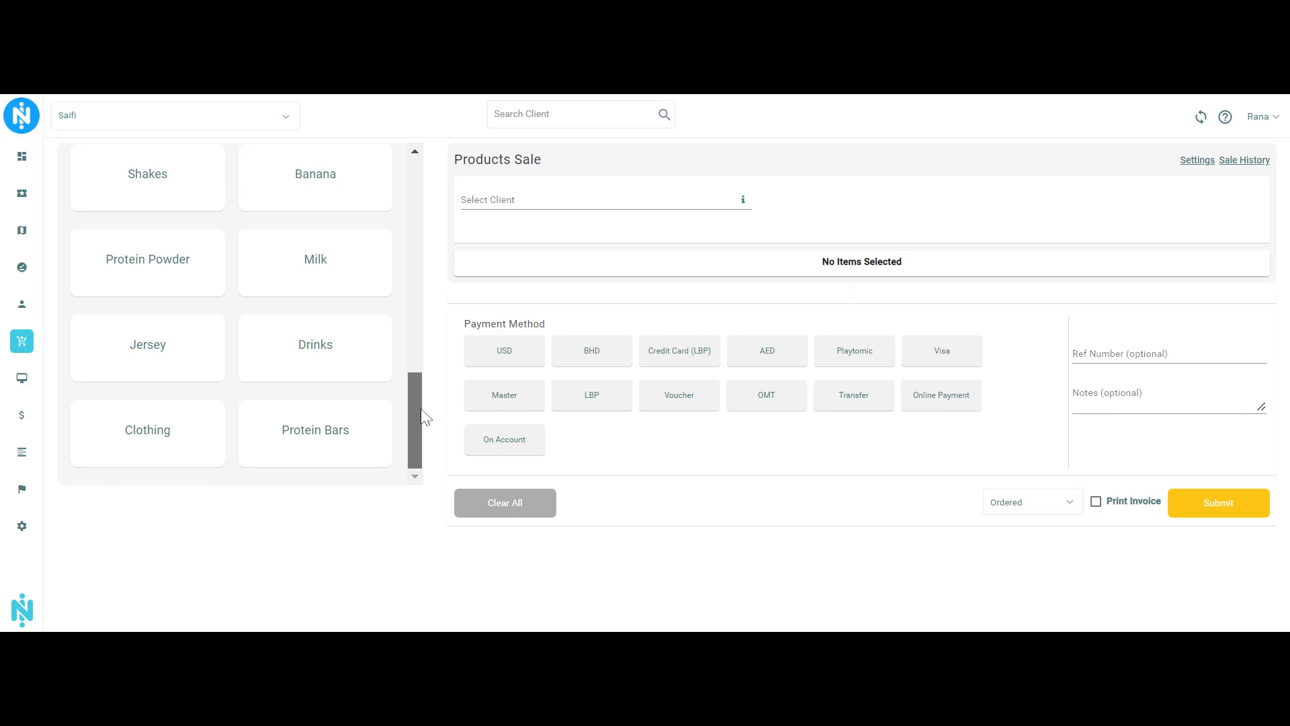
pyautogui.click(303, 446)
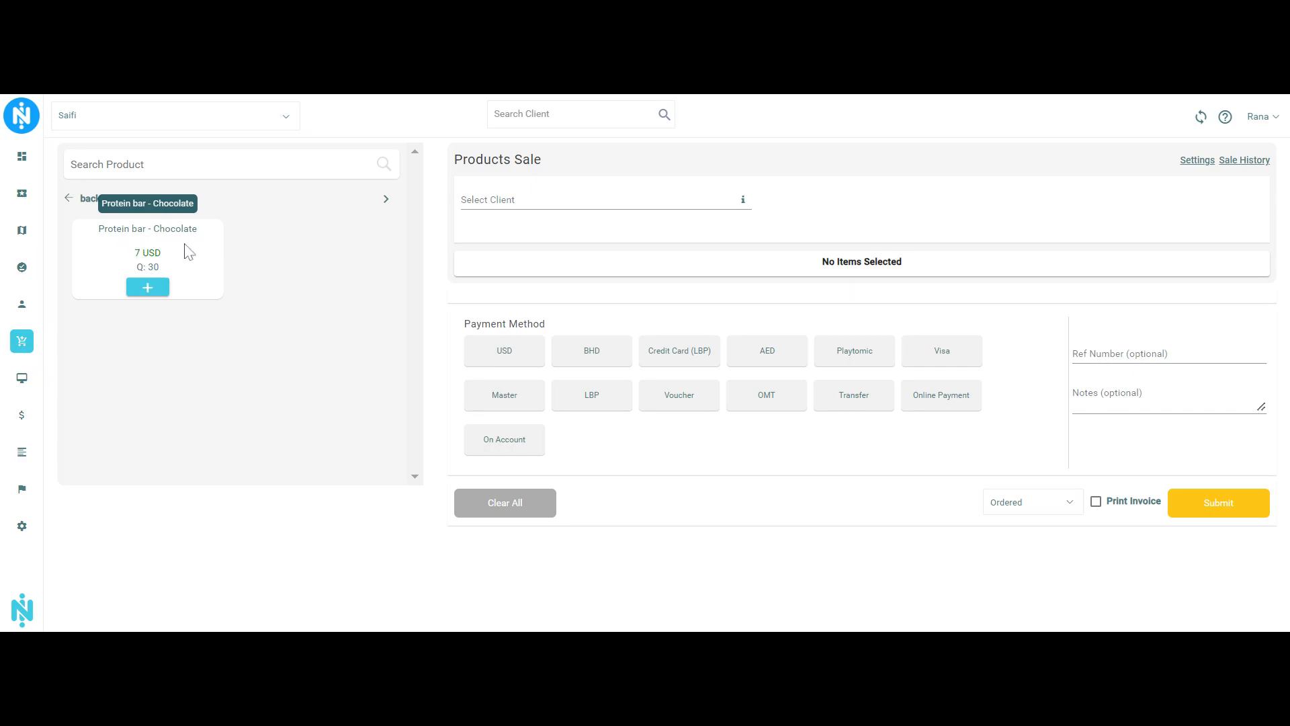
pyautogui.click(148, 288)
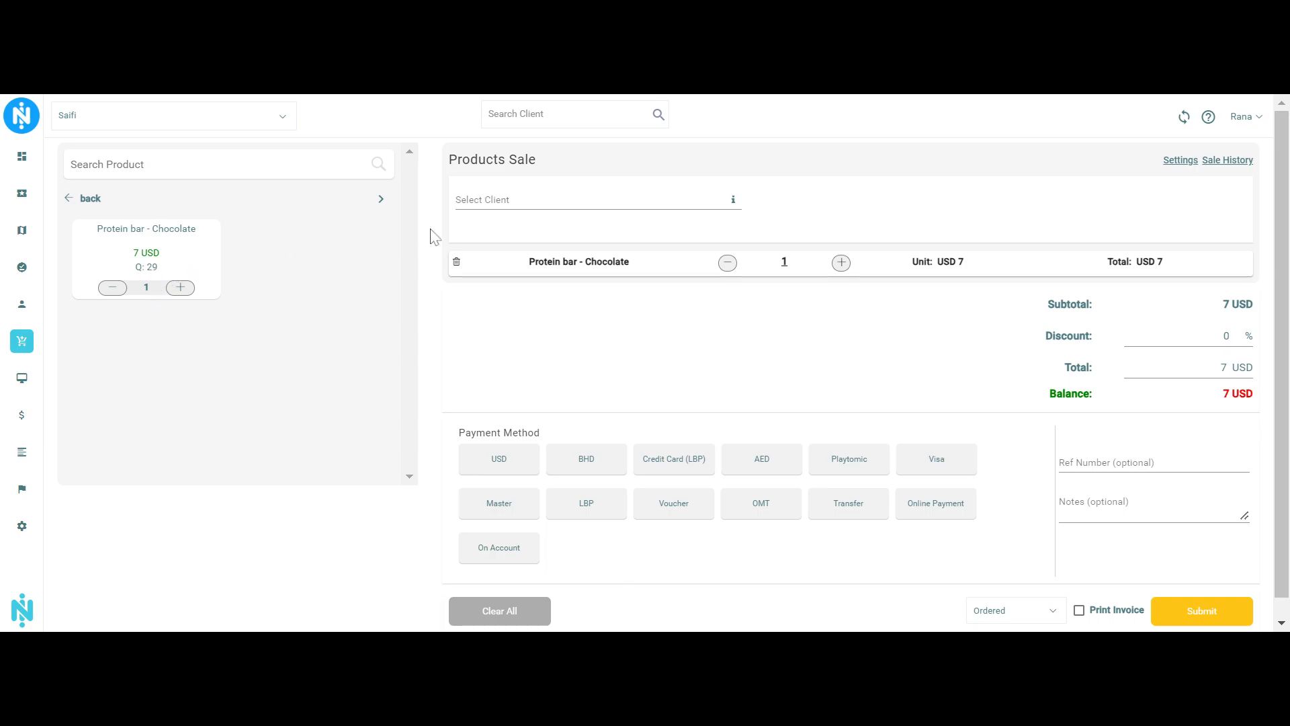
# - Search for and select the client, then toggle the bar quantity to 2 and back to 1
pyautogui.click(488, 212)
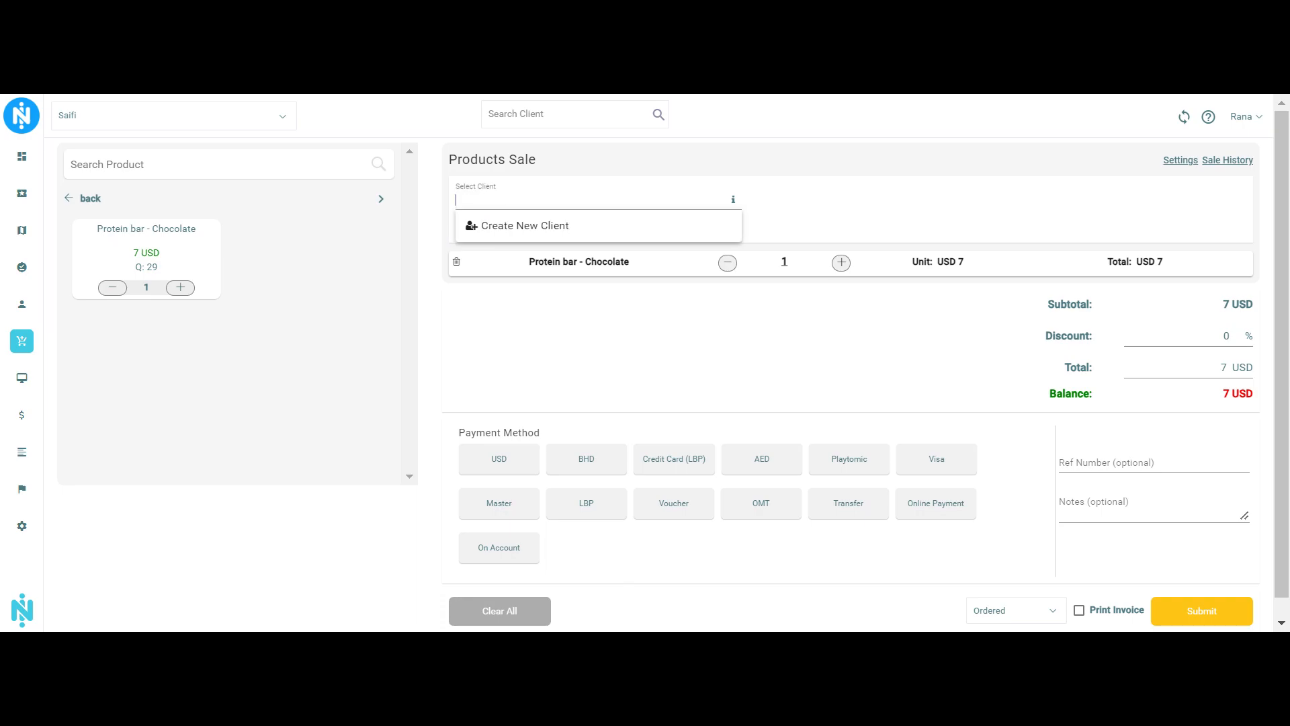
pyautogui.write('Mario')
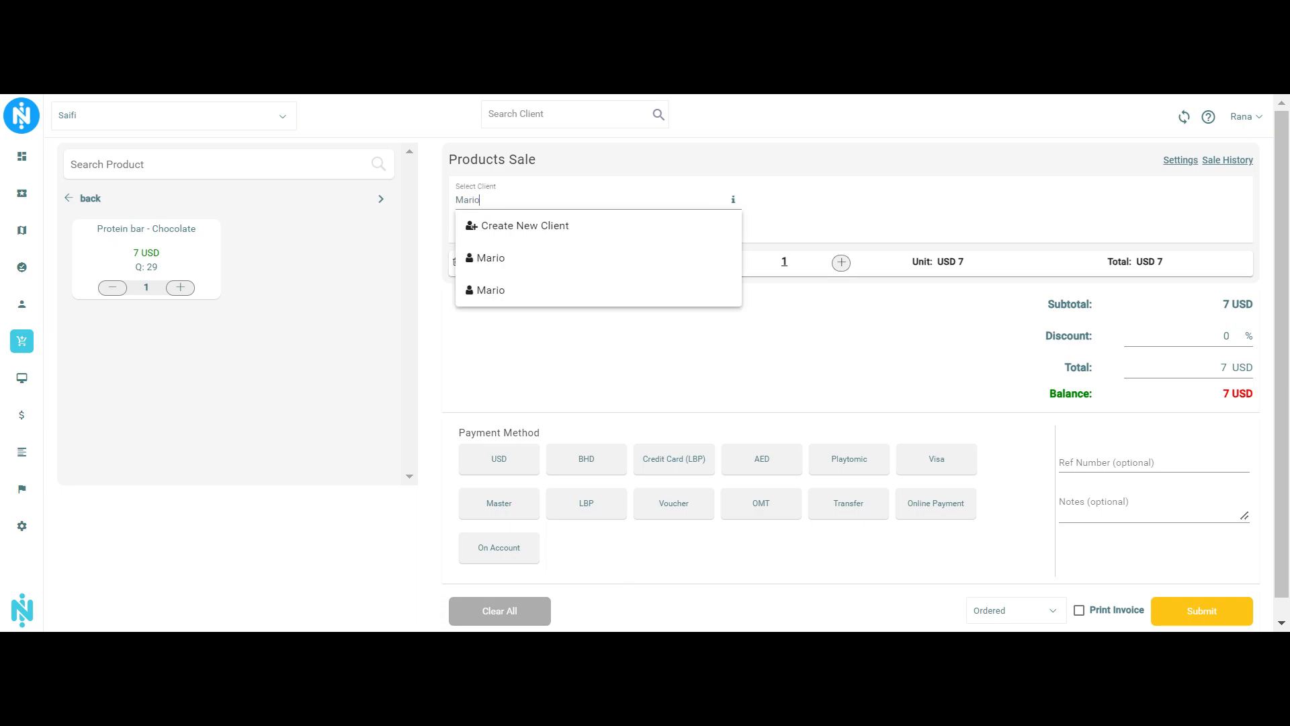
pyautogui.click(535, 274)
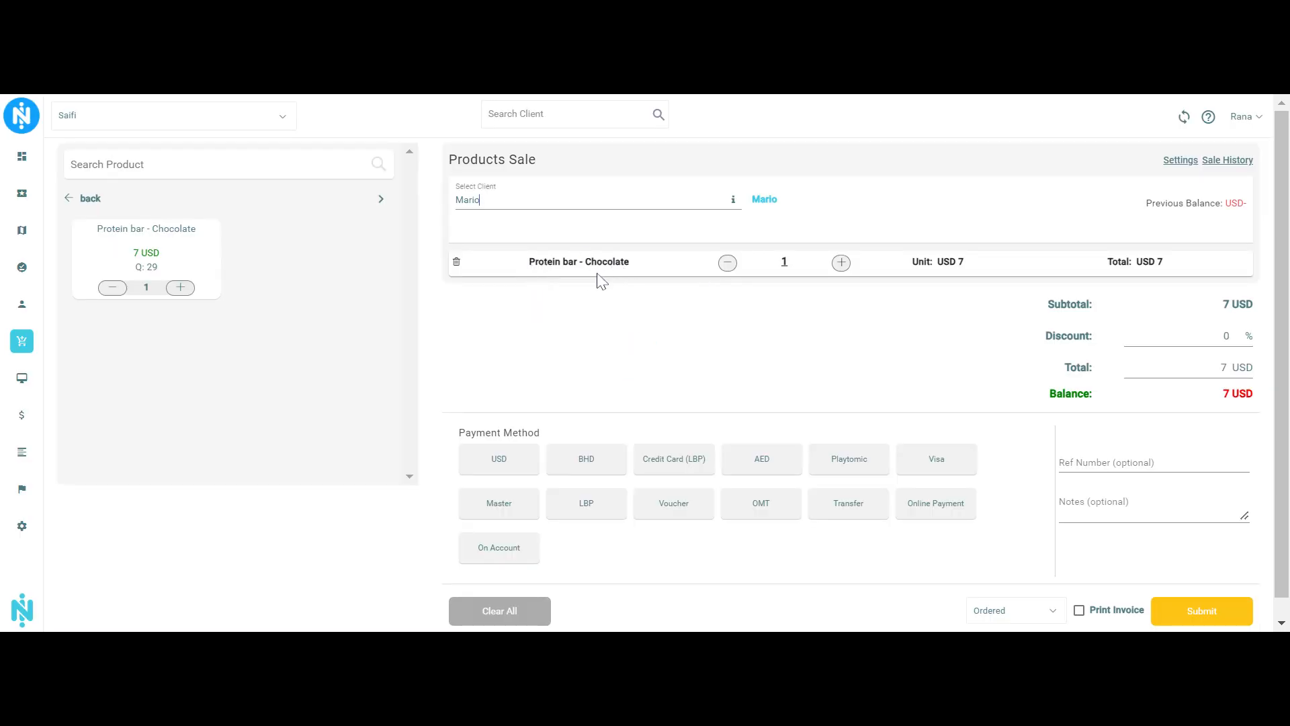
pyautogui.click(843, 267)
pyautogui.click(728, 263)
# - Add a 3 USD Protein Shake from All Categories, then remove it from the sale
pyautogui.click(78, 203)
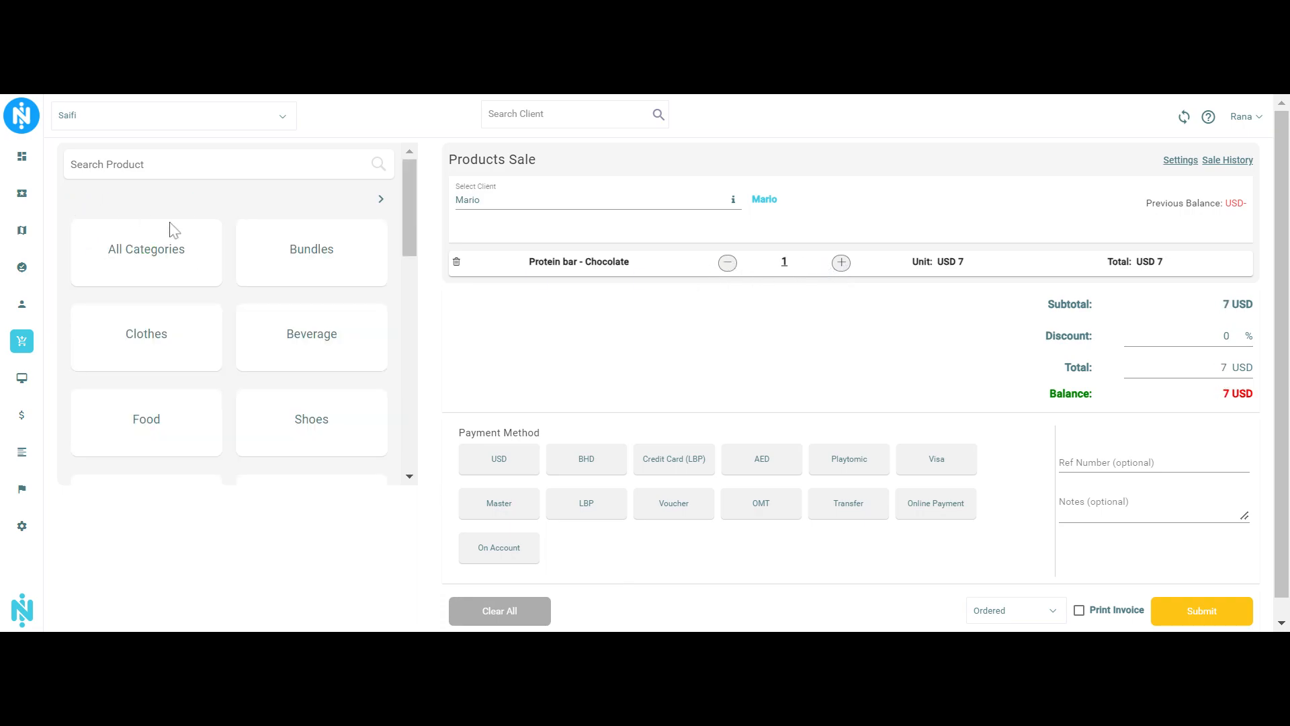
pyautogui.click(198, 263)
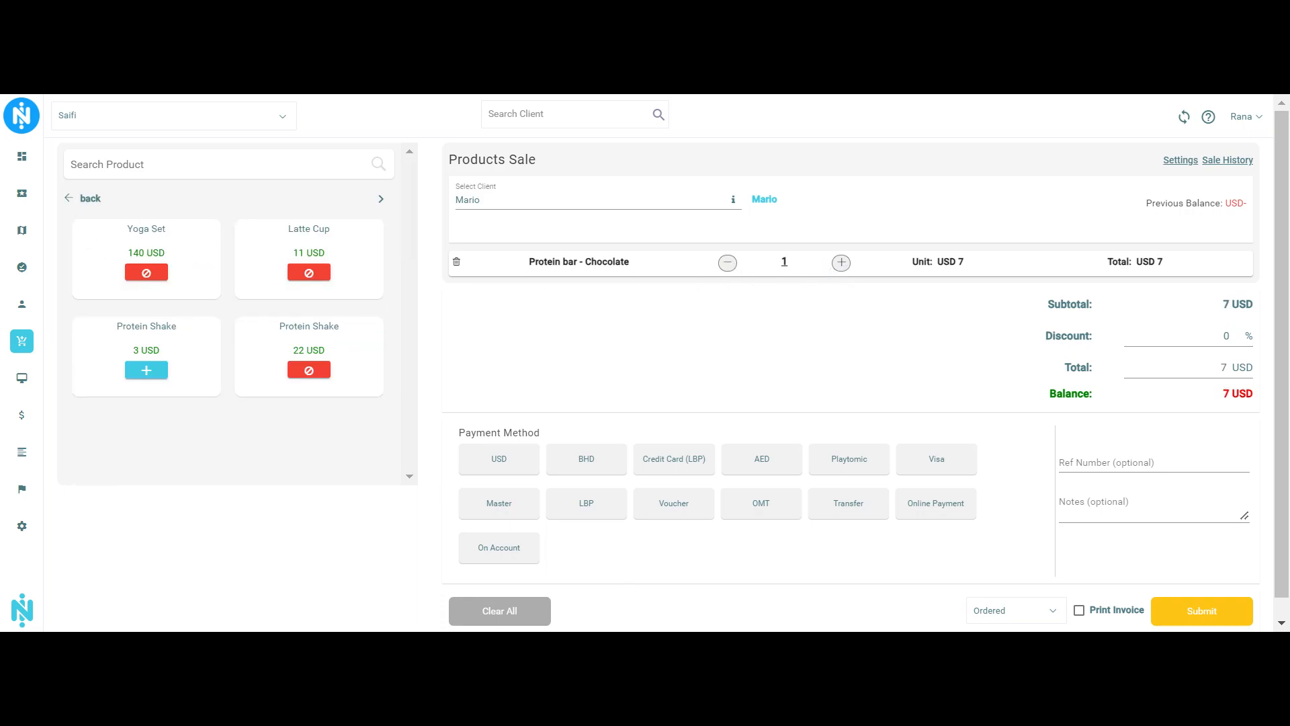
pyautogui.click(164, 368)
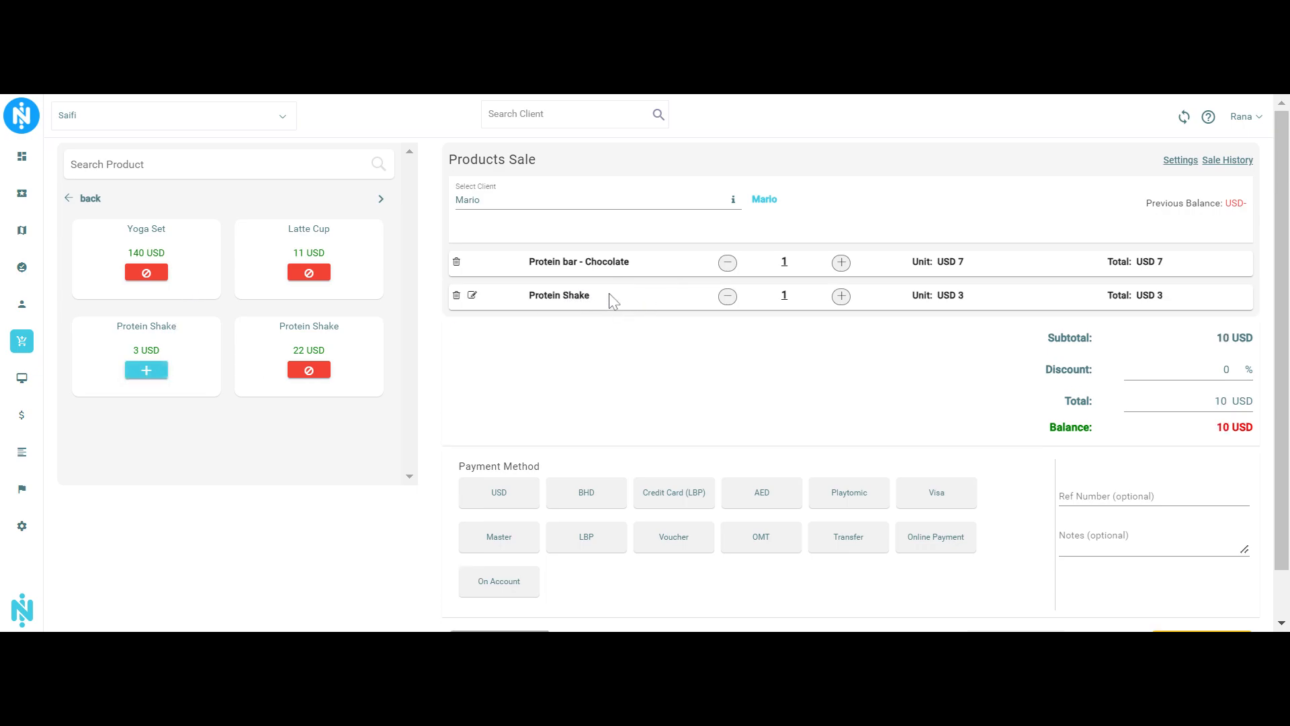
pyautogui.click(728, 297)
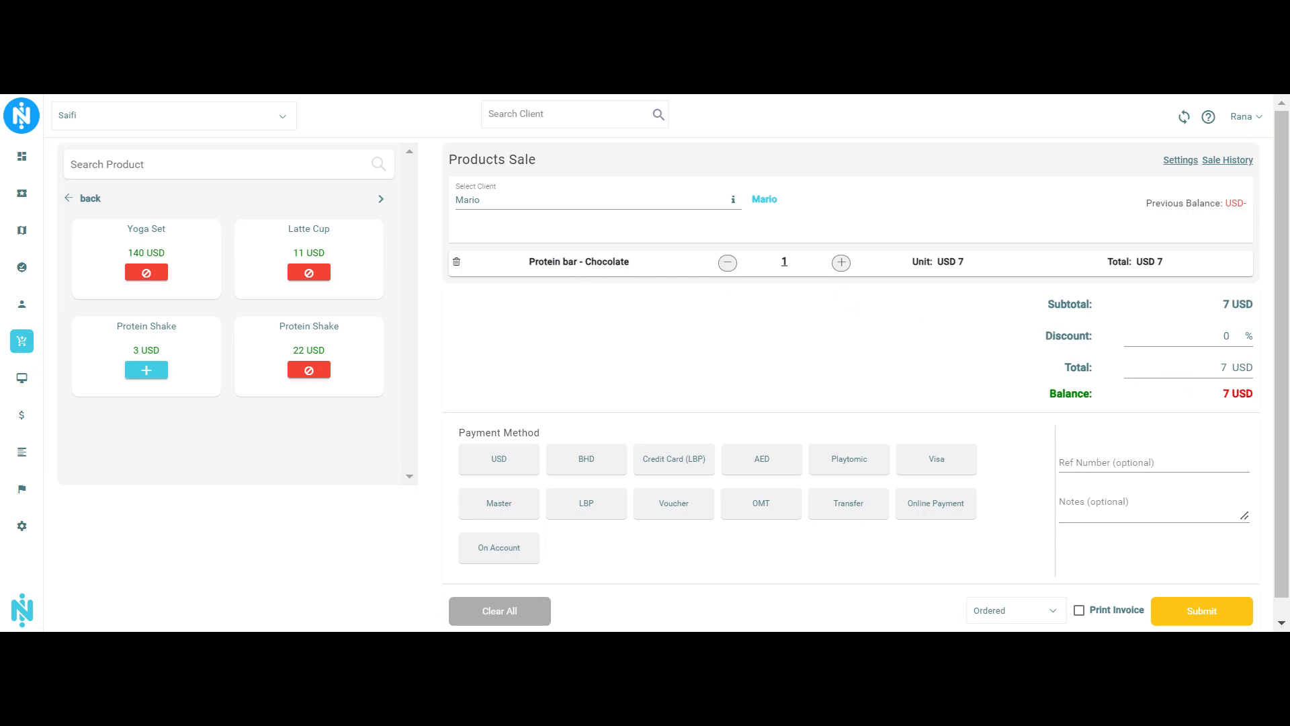
# - Enter a 50% discount, then clear it so no discount applies
pyautogui.moveTo(1221, 336); pyautogui.dragTo(1263, 329)
pyautogui.write('50')
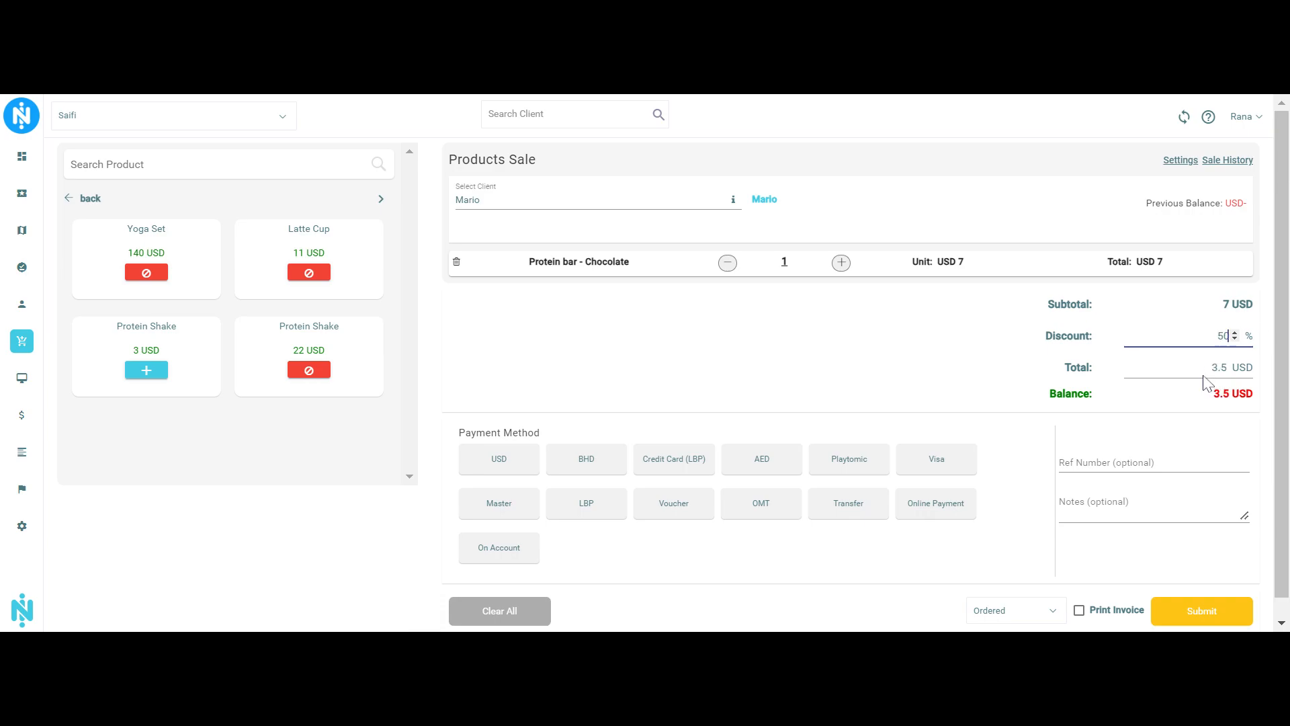
pyautogui.doubleClick(1228, 336)
pyautogui.press('BackSpace')
pyautogui.click(879, 366)
pyautogui.scroll(-1, 817, 387)
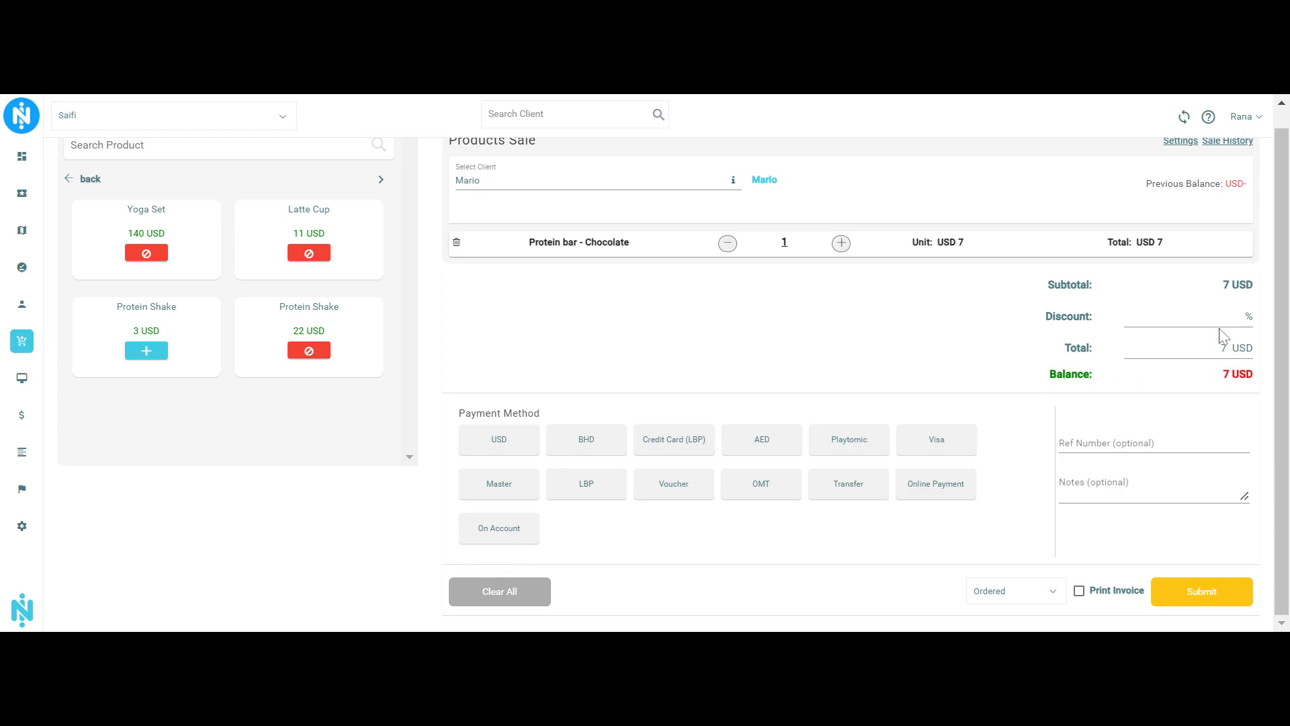
# - Pay the 7 USD protein bar total in USD and submit the sale
pyautogui.click(509, 449)
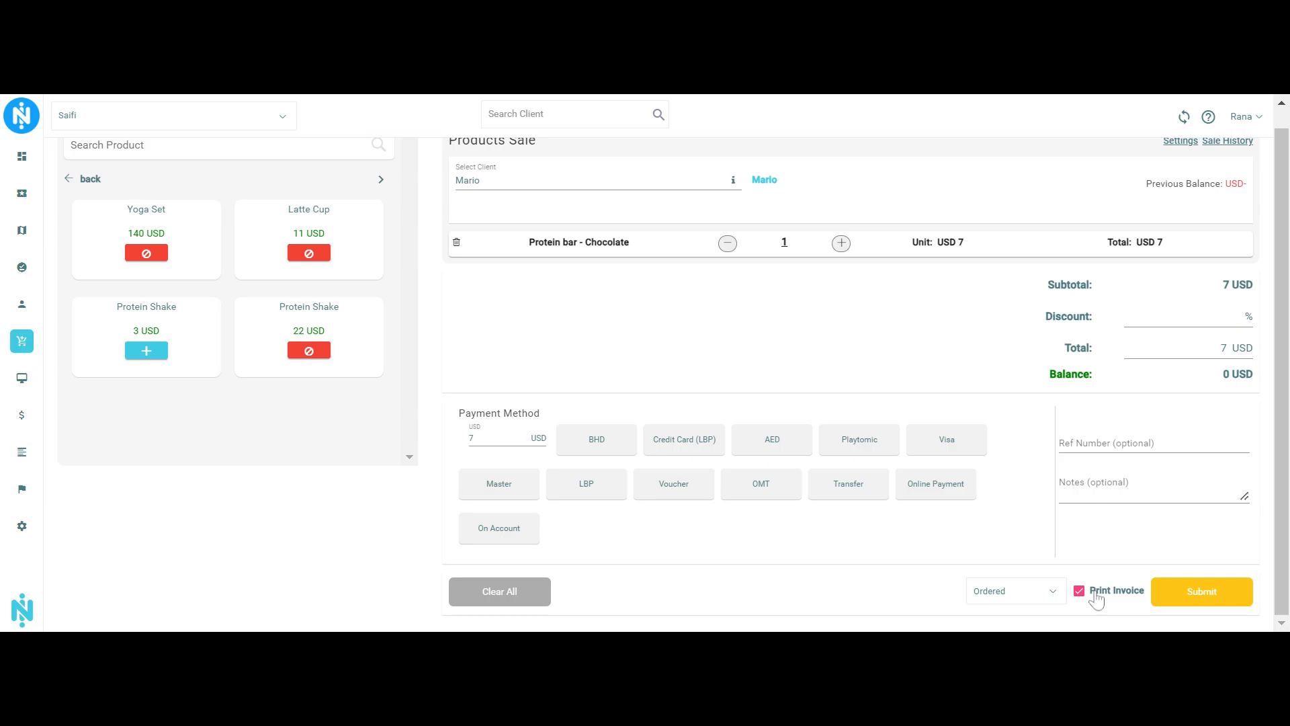
pyautogui.click(1188, 596)
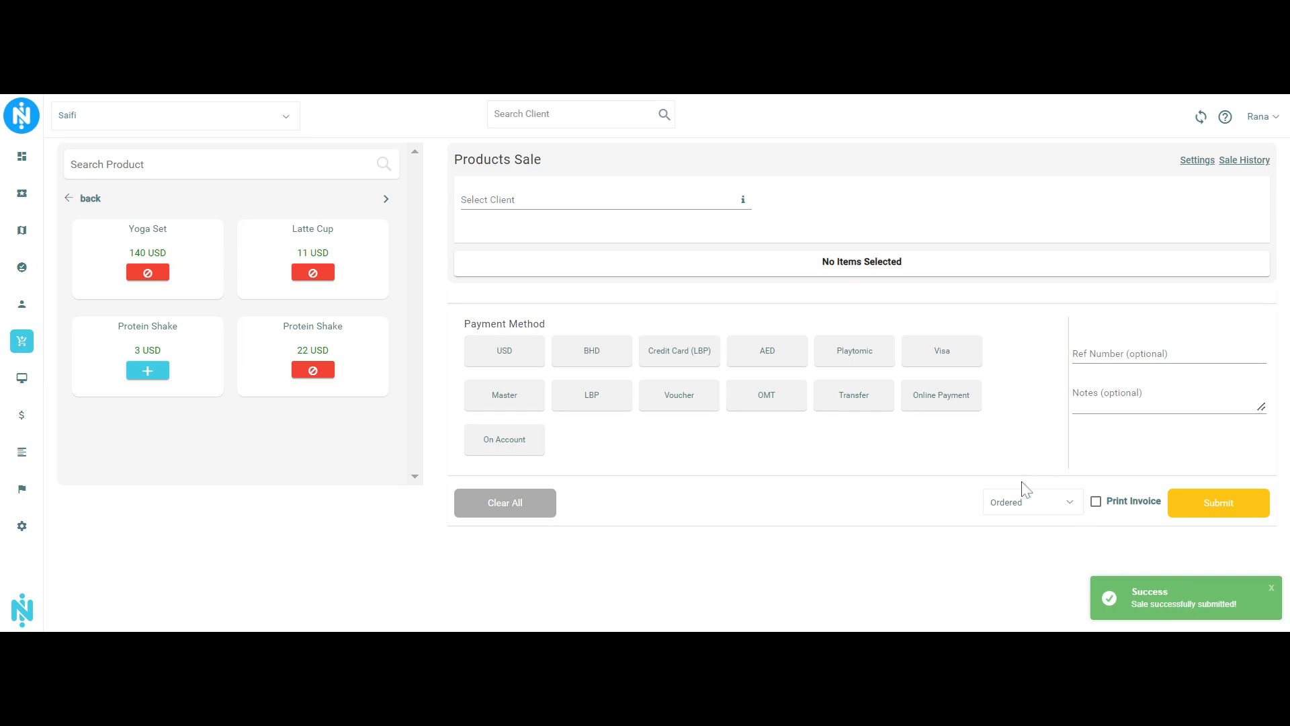
# - In POS Sale History, view the $7.00 protein bar invoice details, then close them
pyautogui.click(1250, 170)
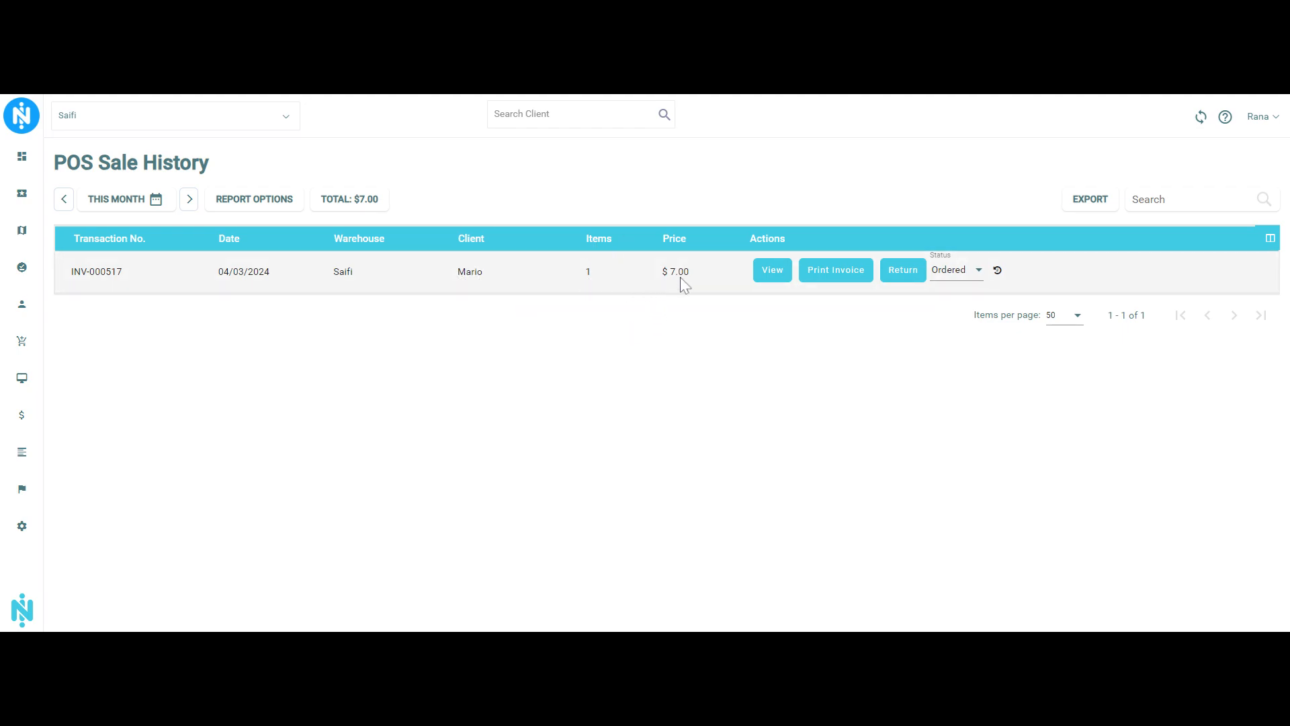
pyautogui.click(771, 270)
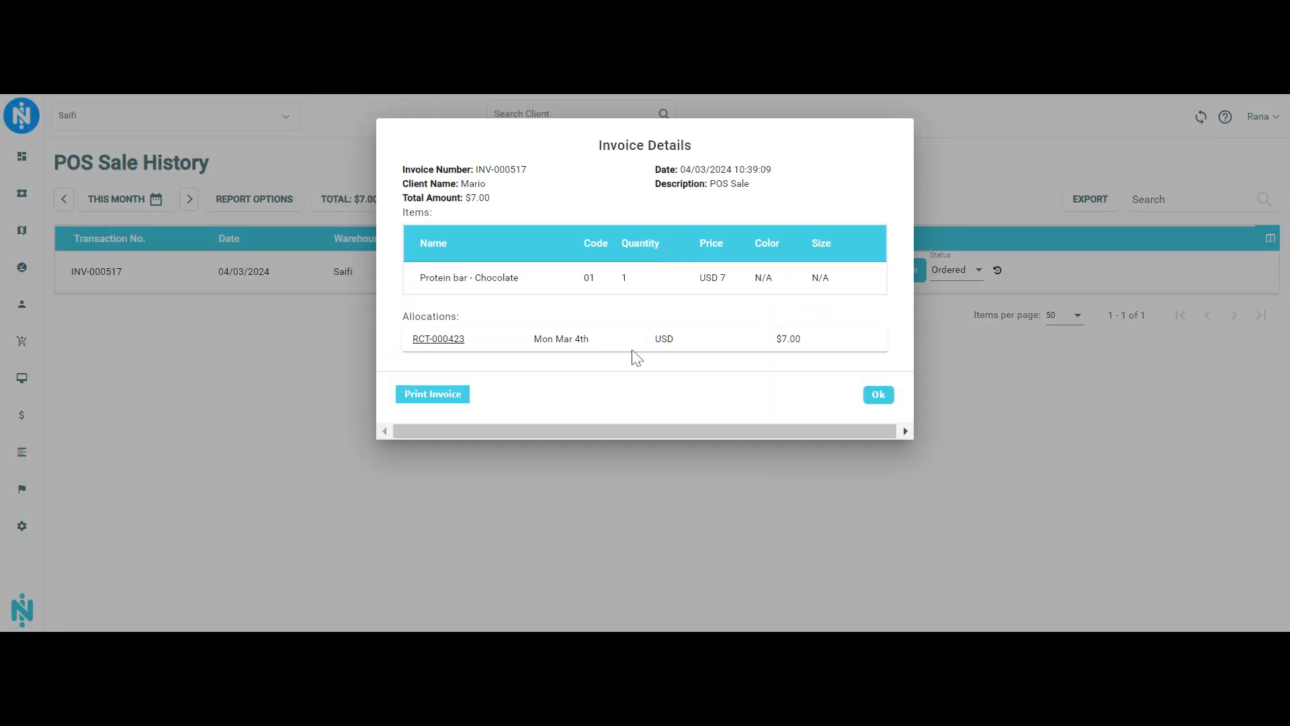
pyautogui.tripleClick(469, 278)
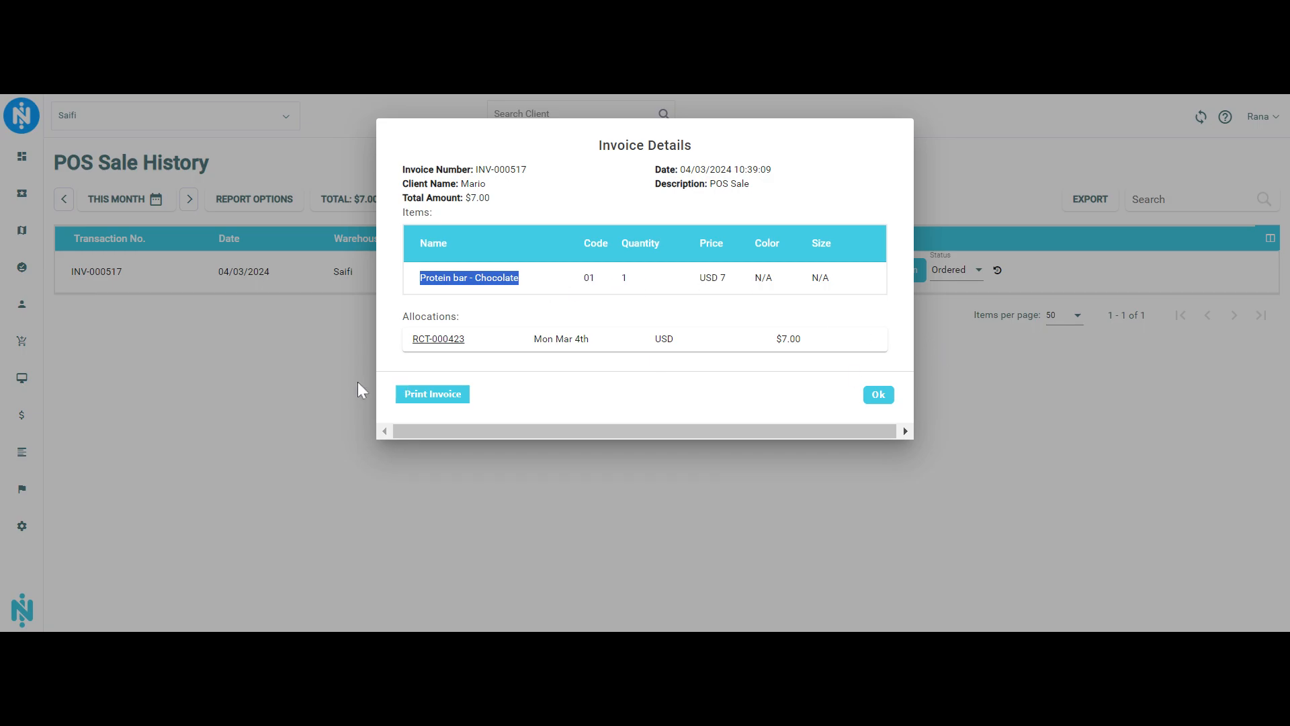
pyautogui.click(1032, 355)
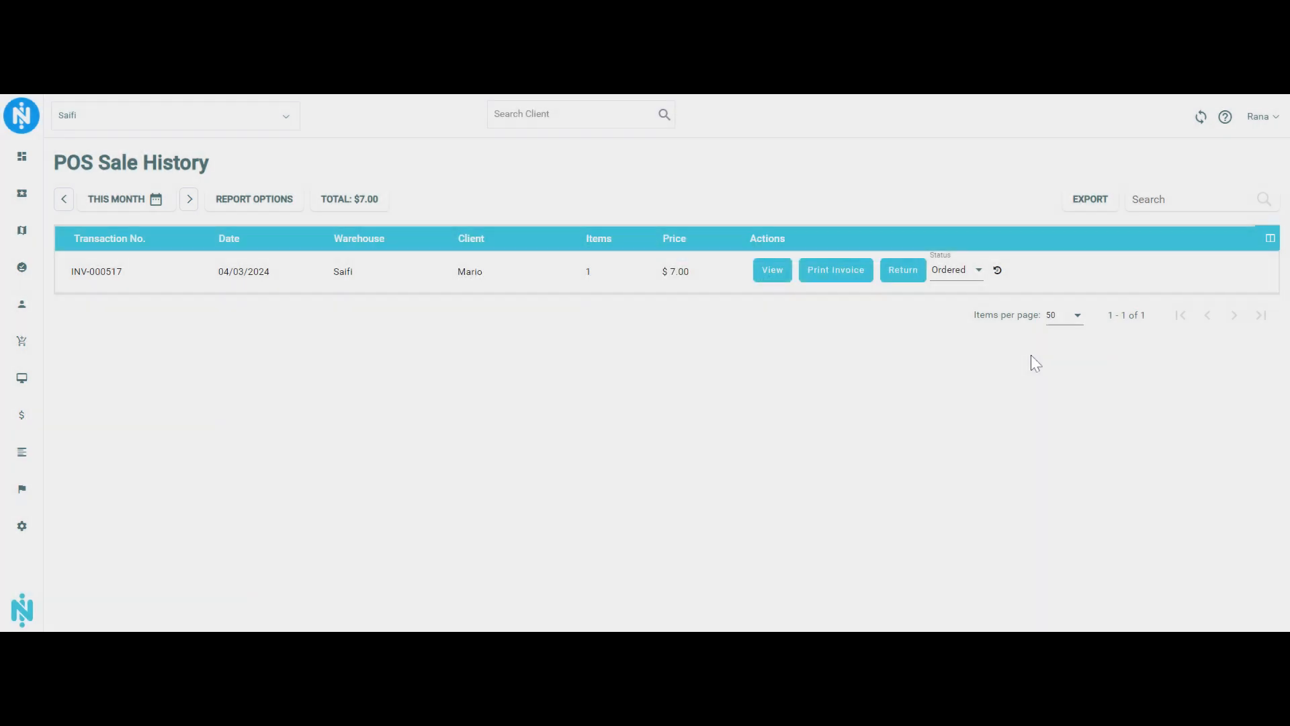
# - Print the sale's invoice, then return it with a 7 USD refund in USD
pyautogui.click(845, 277)
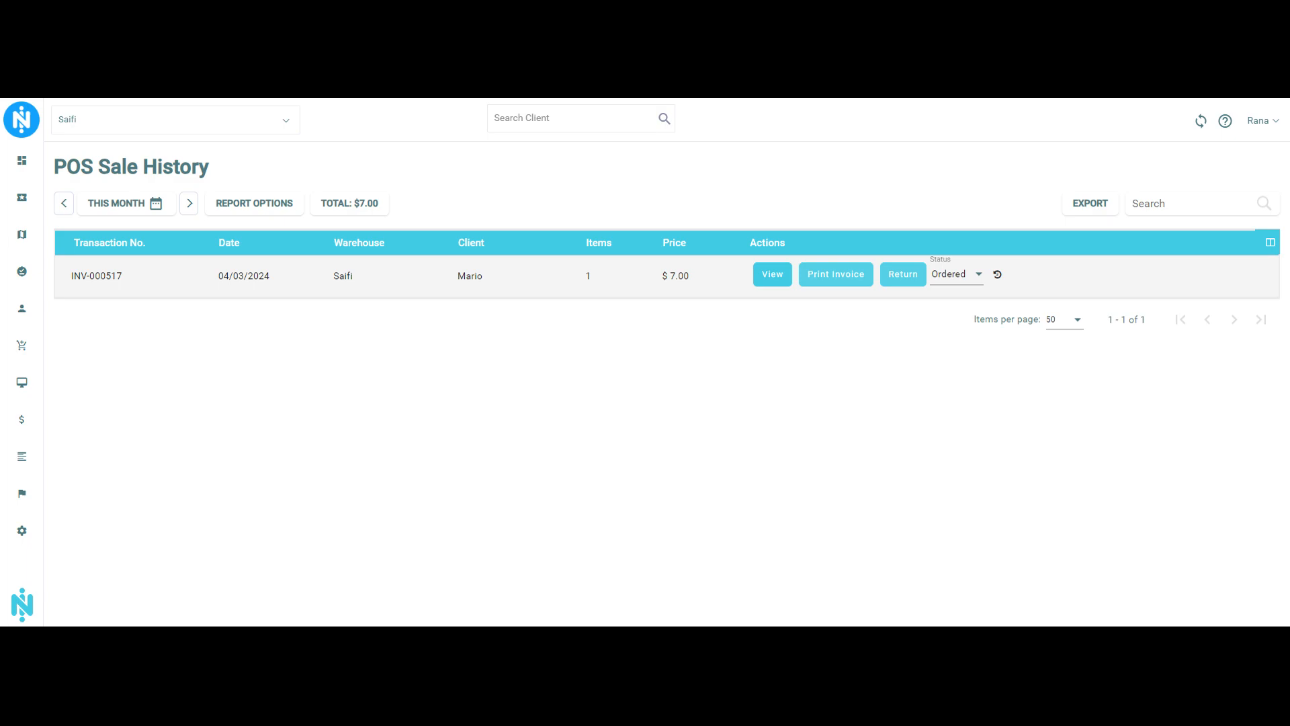
pyautogui.click(902, 276)
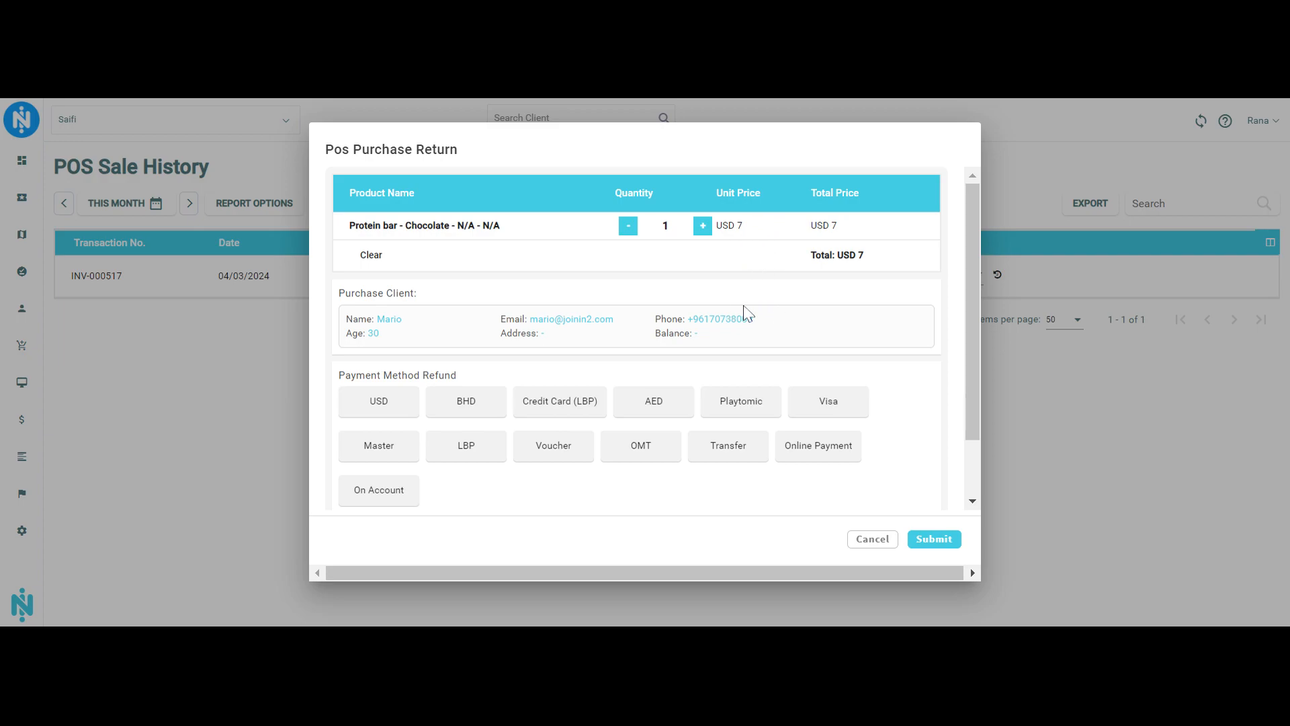
pyautogui.scroll(-1, 747, 313)
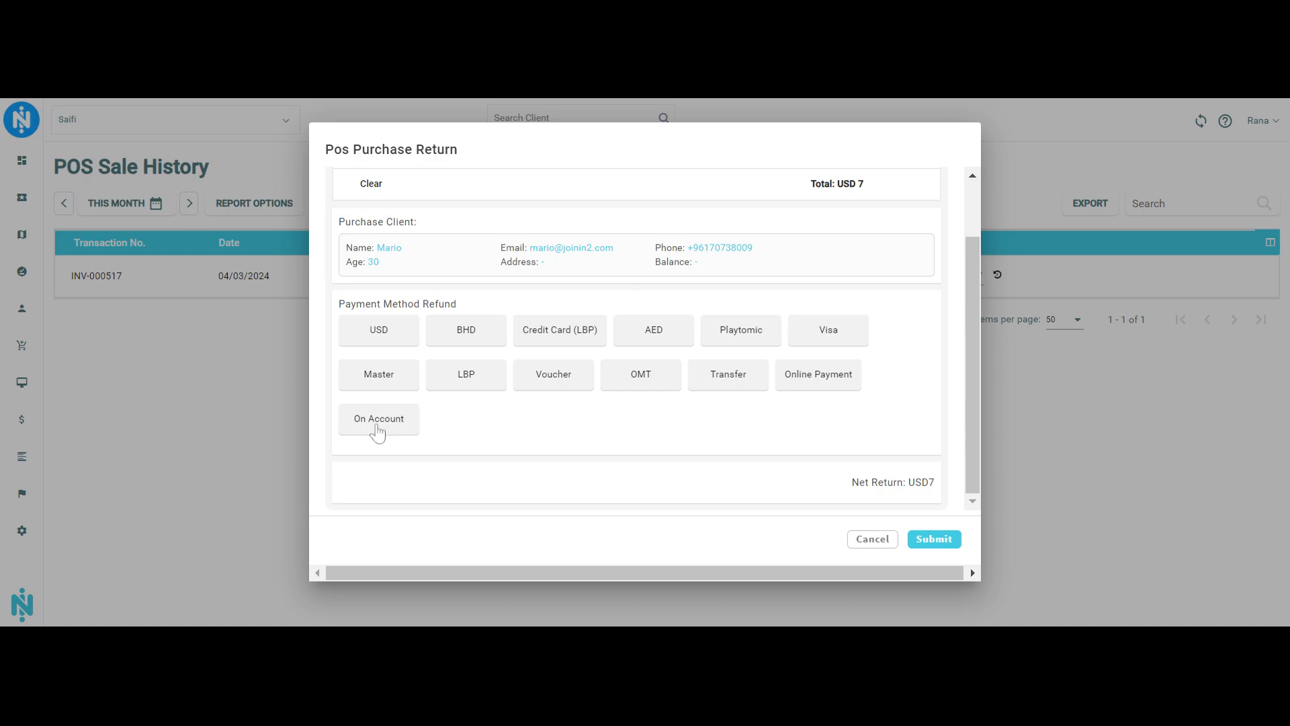
pyautogui.click(380, 336)
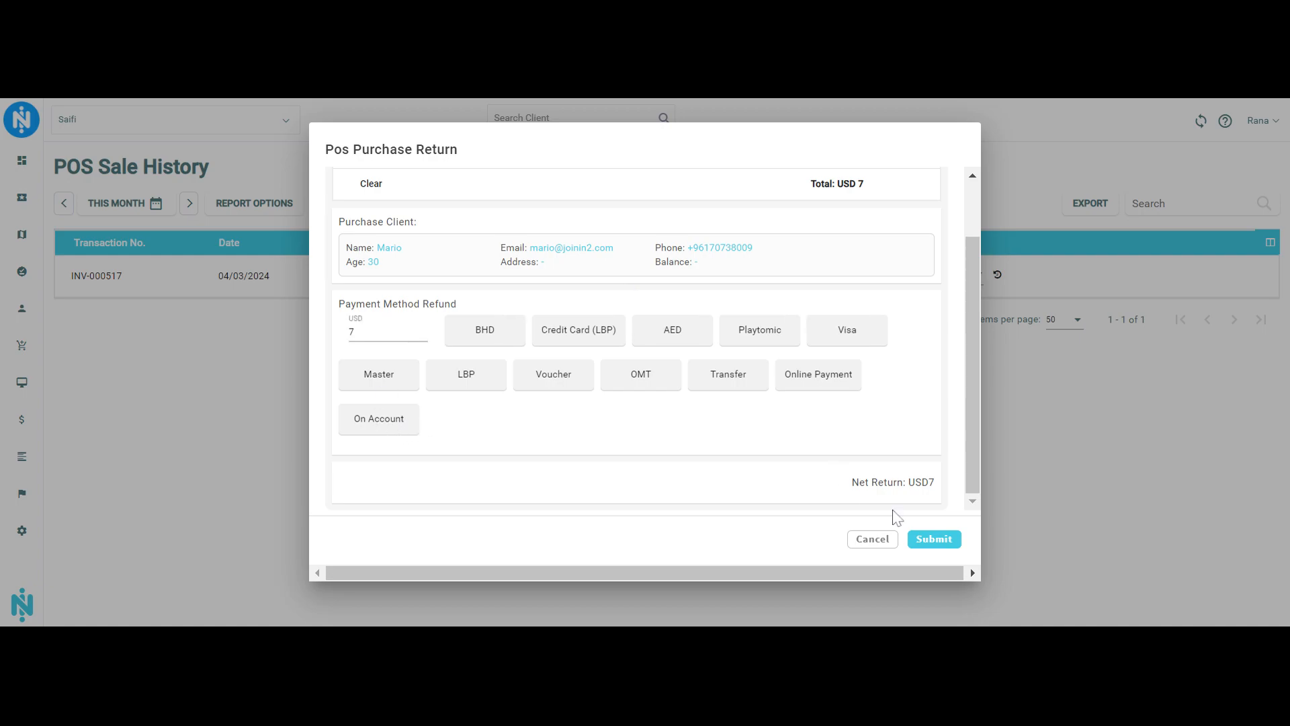
pyautogui.click(933, 540)
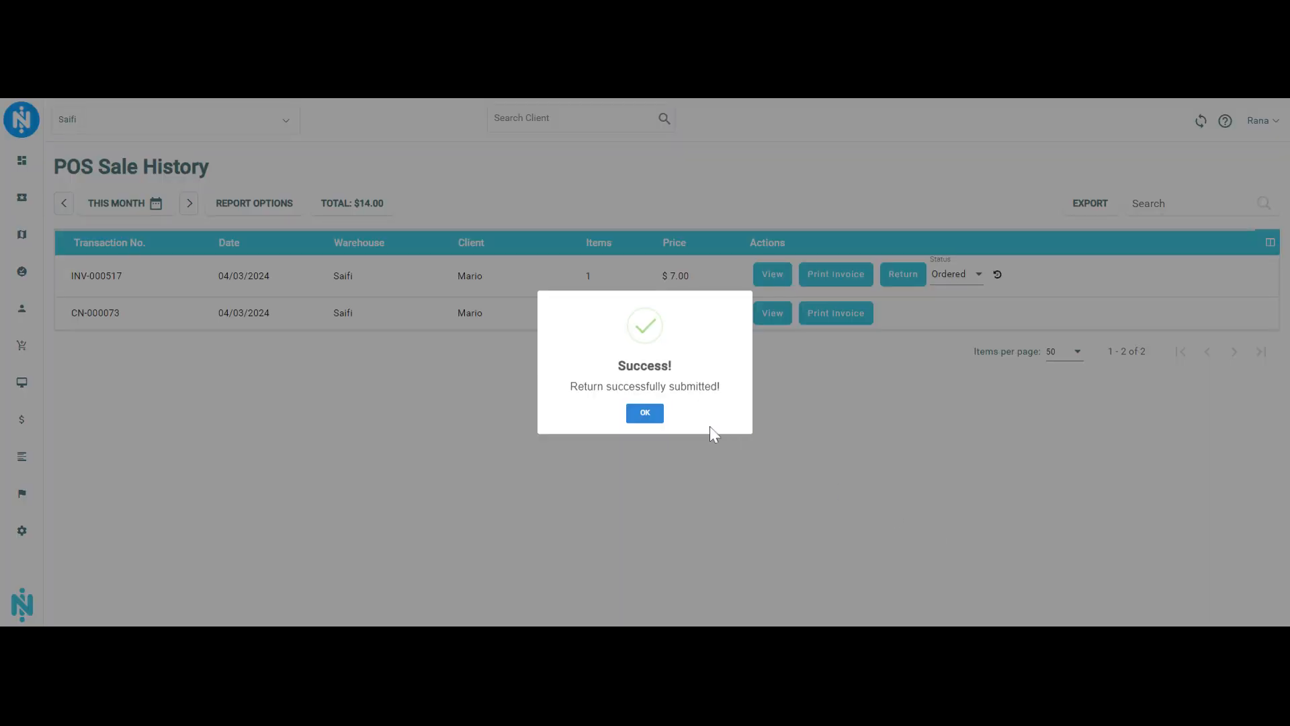
# - Dismiss the success message and reopen the PoS Protein Bars category showing Protein bar - Chocolate at 30
pyautogui.click(645, 412)
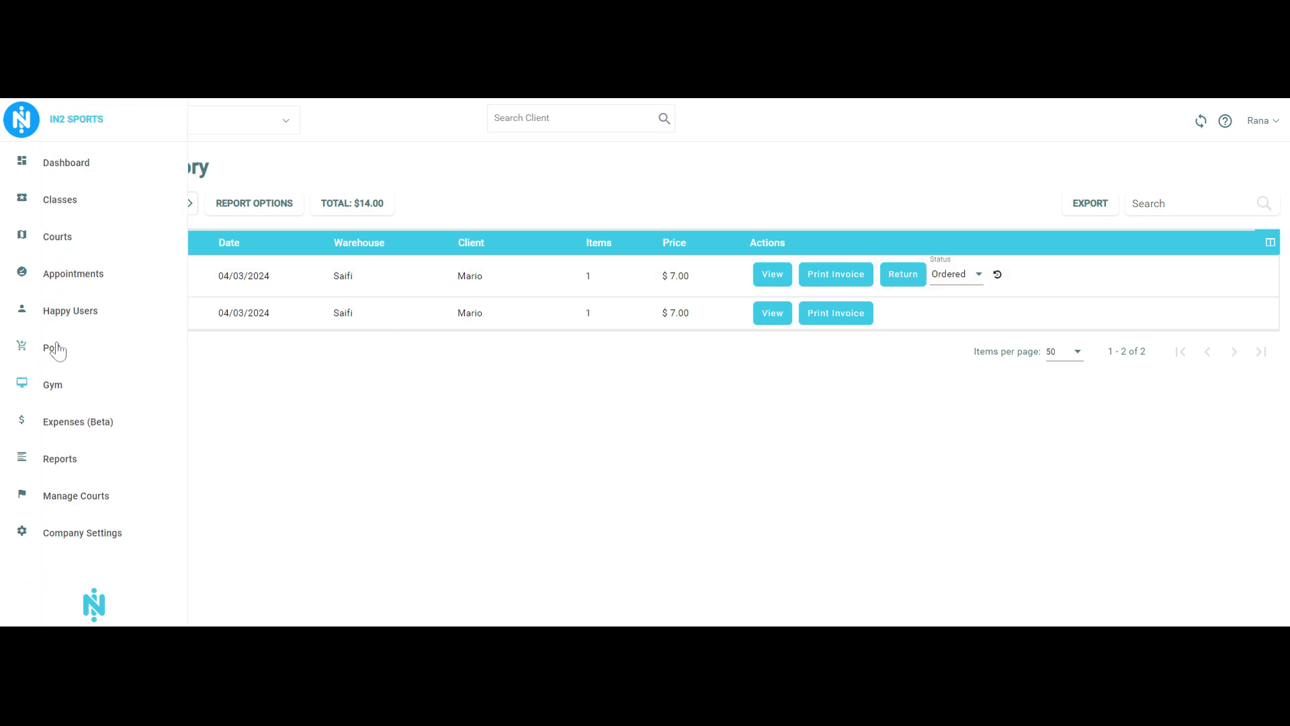
pyautogui.click(54, 349)
pyautogui.scroll(-5, 255, 345)
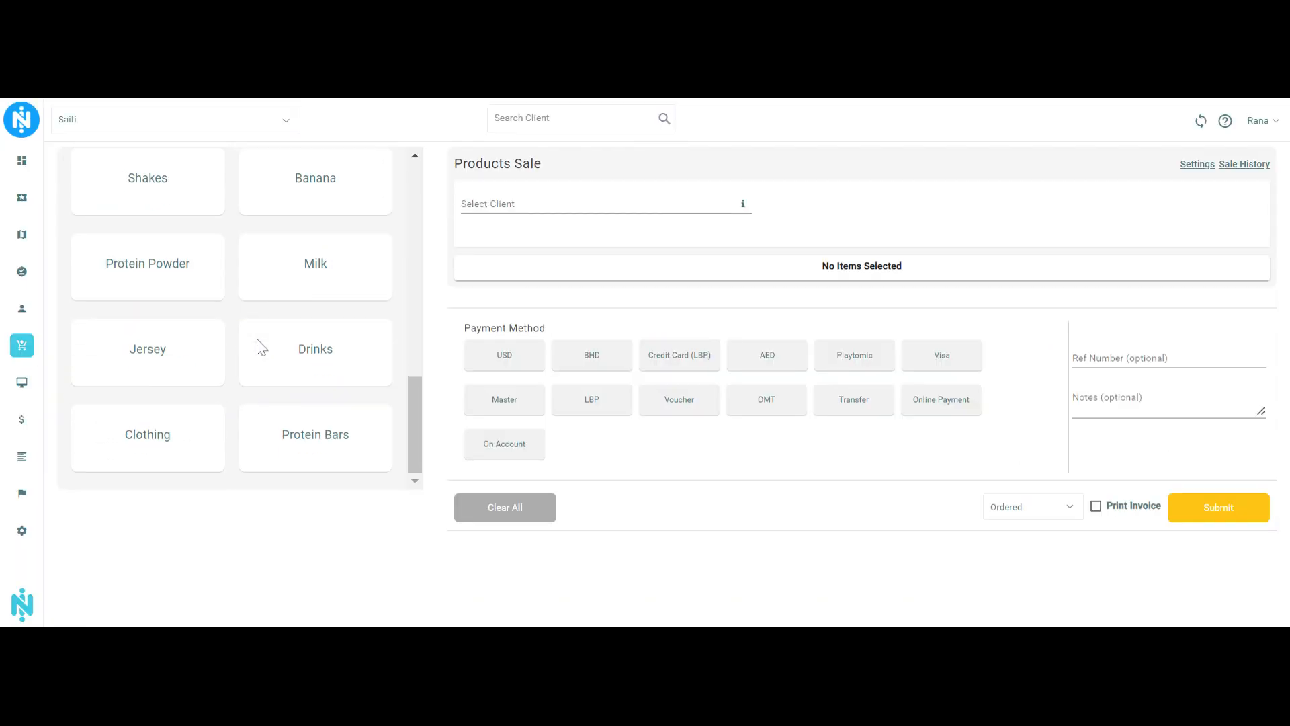
pyautogui.click(324, 438)
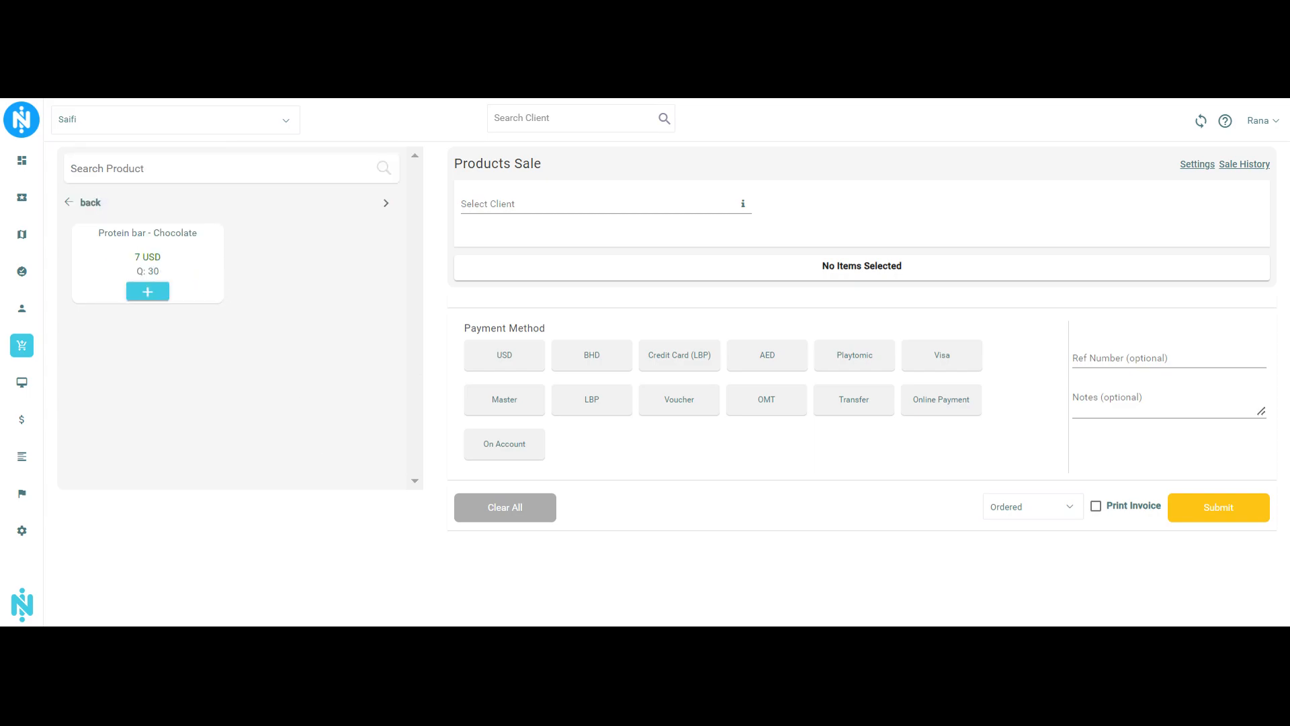